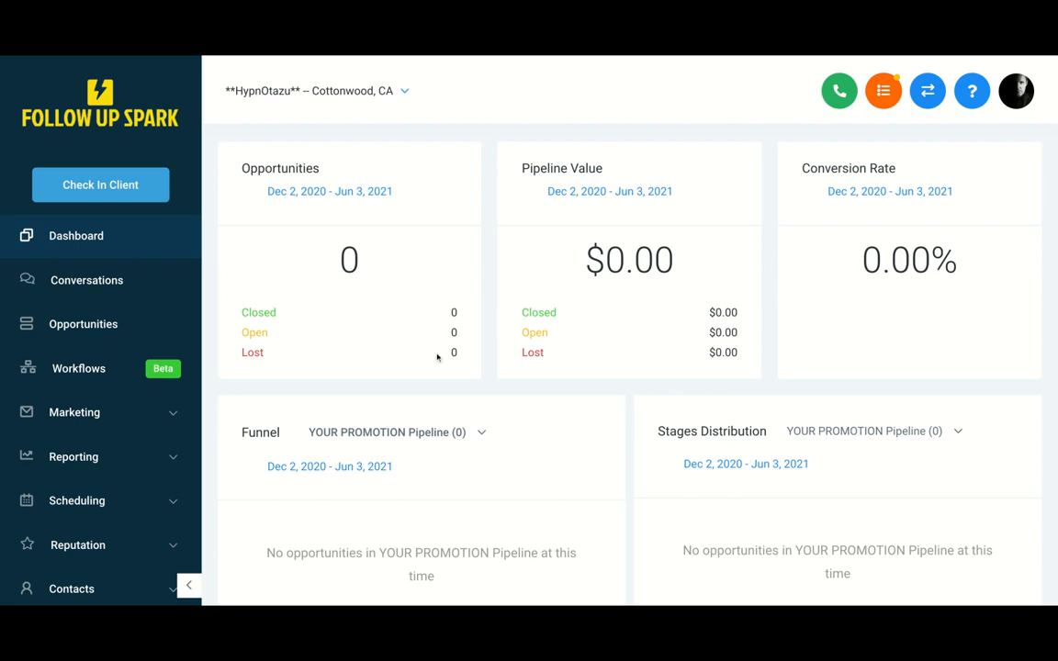
- Open the Workflows section and start creating a new workflow
{"action": "scroll", "coordinate": [427, 322], "scroll_direction": "down", "scroll_amount": 1}
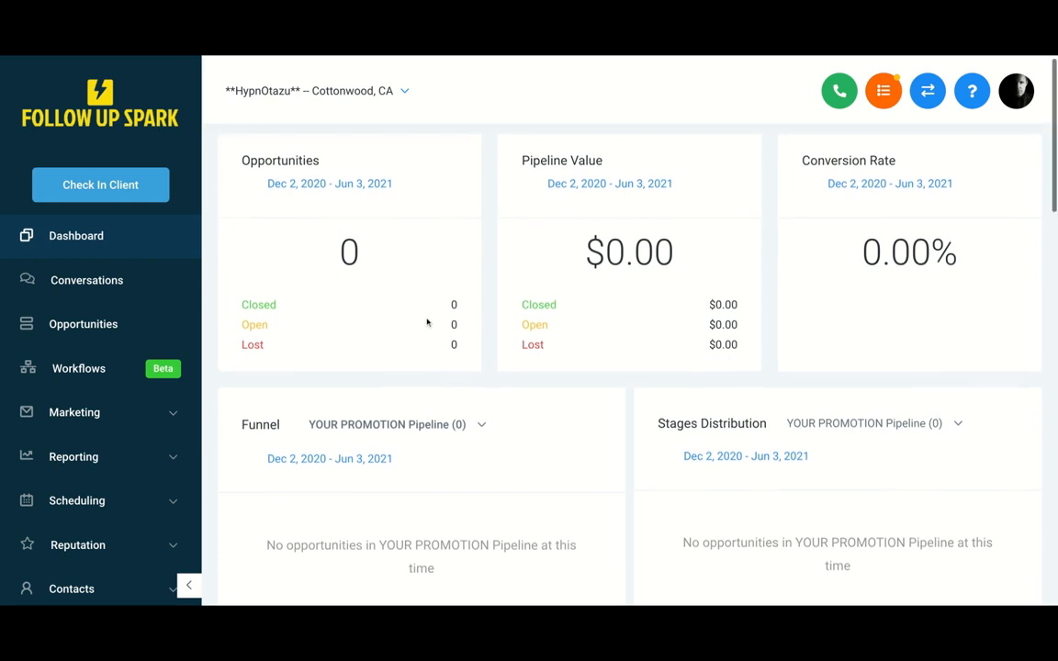
{"action": "scroll", "coordinate": [427, 323], "scroll_direction": "up", "scroll_amount": 1}
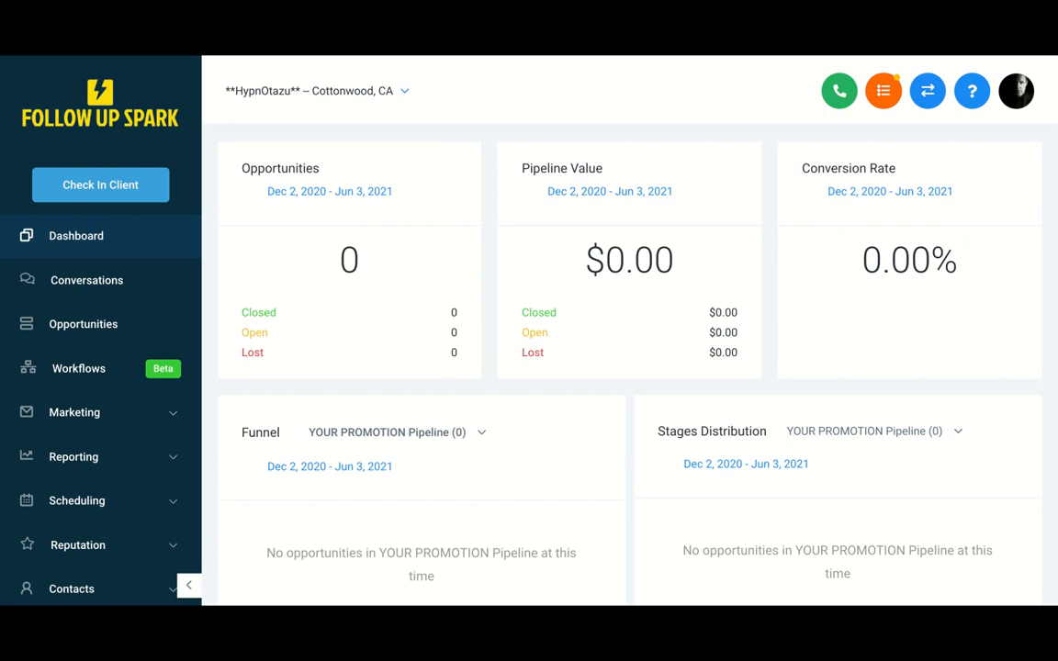
{"action": "left_click", "coordinate": [78, 368]}
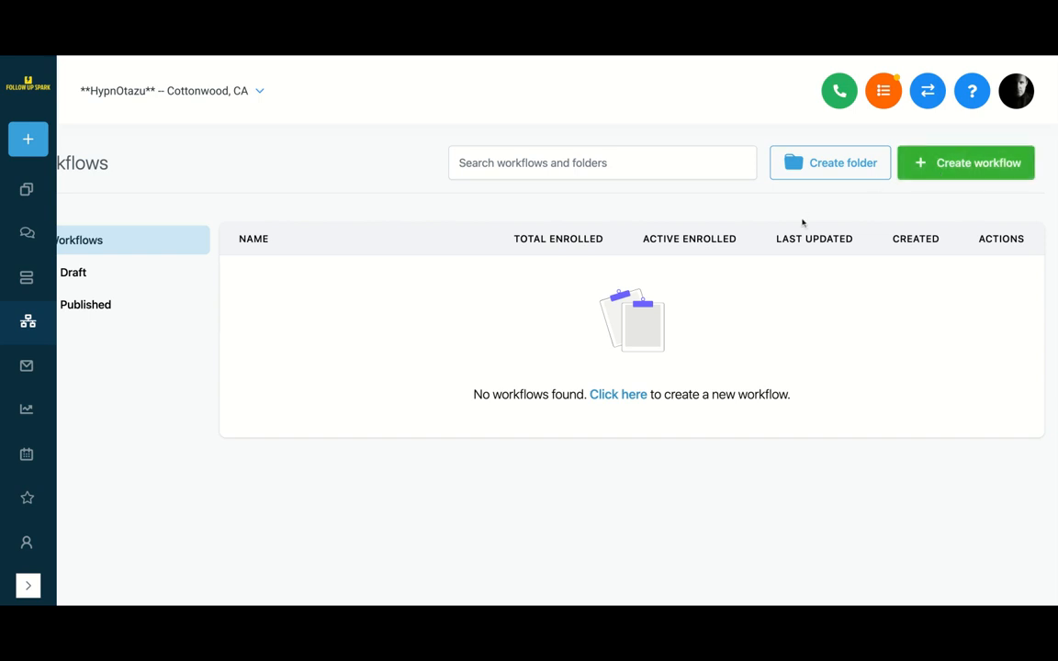
{"action": "left_click", "coordinate": [921, 169]}
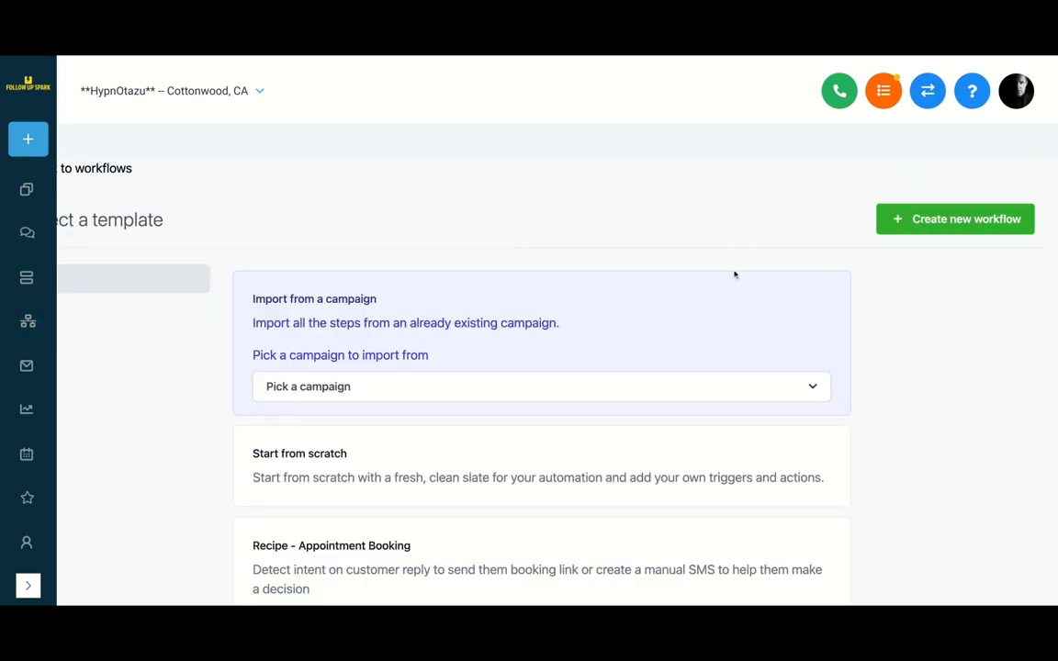
- Choose the Recipe - Auto Missed Call Text-Back template and create the new workflow from it
{"action": "scroll", "coordinate": [728, 304], "scroll_direction": "down", "scroll_amount": 1}
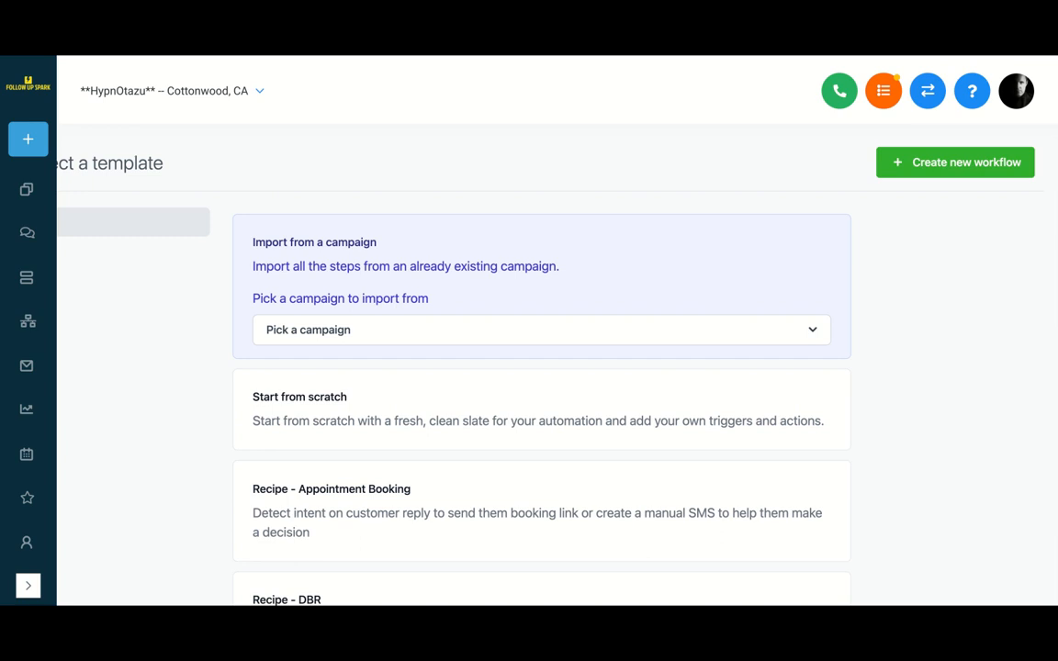
{"action": "scroll", "coordinate": [662, 290], "scroll_direction": "down", "scroll_amount": 1}
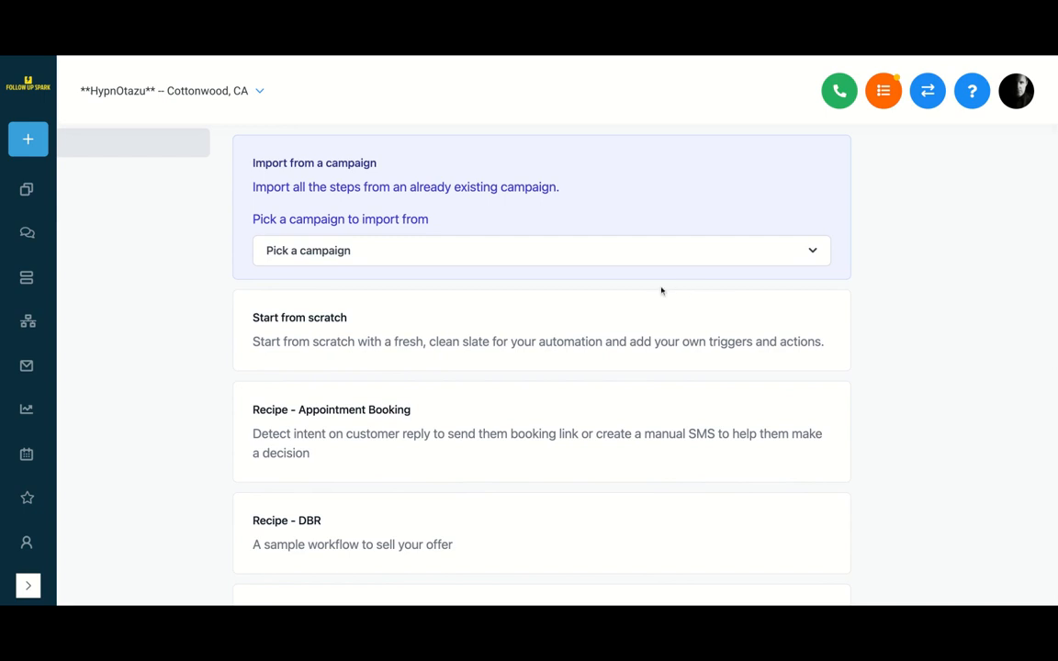
{"action": "scroll", "coordinate": [661, 291], "scroll_direction": "down", "scroll_amount": 1}
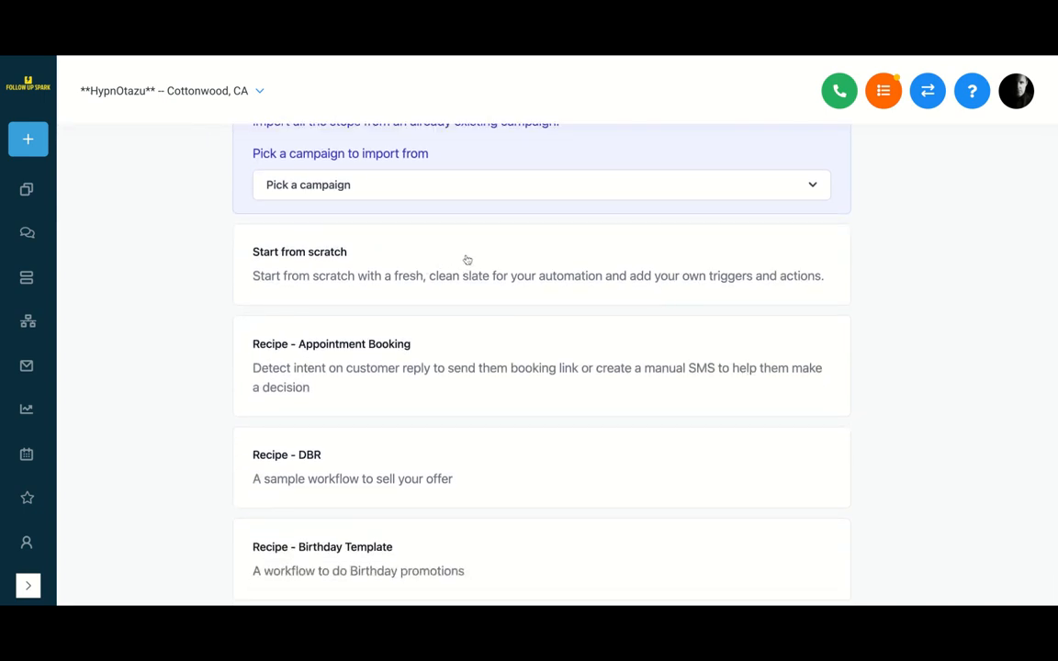
{"action": "scroll", "coordinate": [467, 262], "scroll_direction": "up", "scroll_amount": 1}
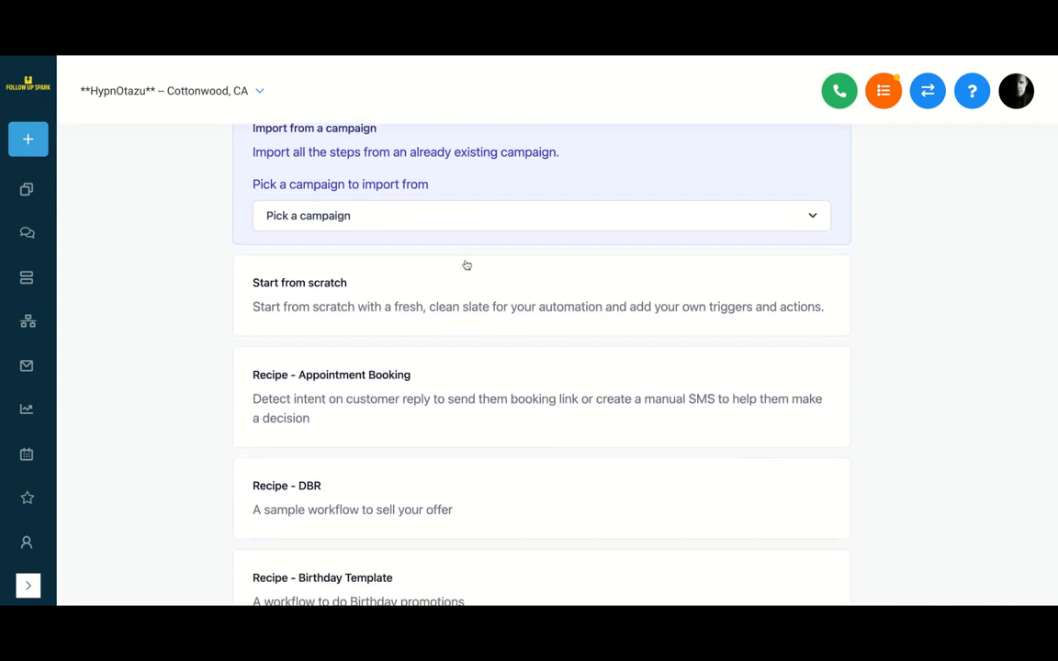
{"action": "scroll", "coordinate": [467, 265], "scroll_direction": "down", "scroll_amount": 3}
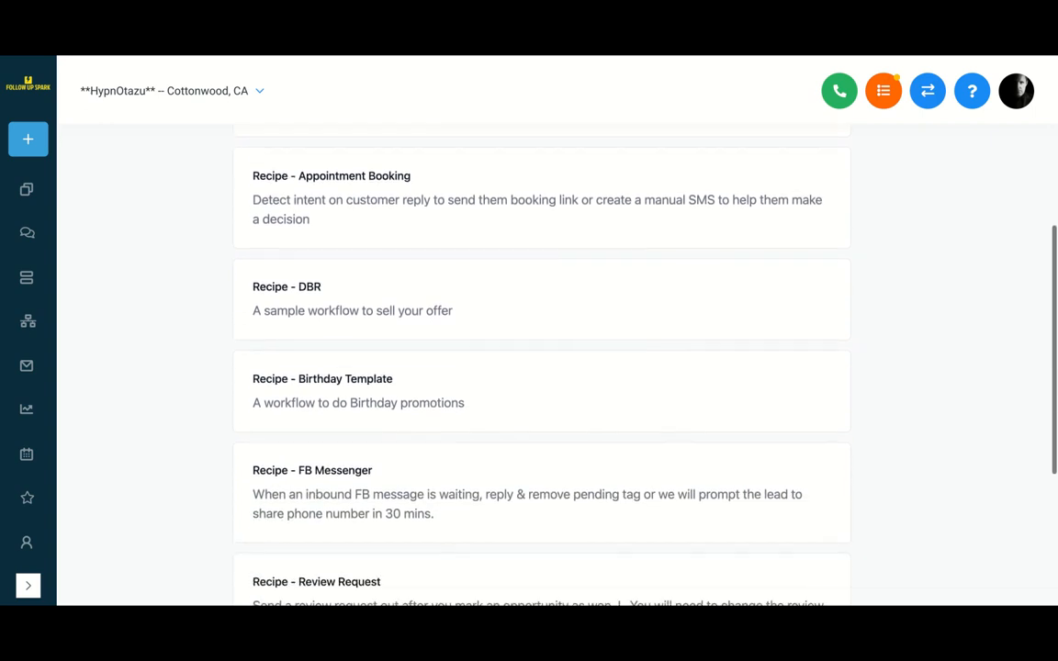
{"action": "scroll", "coordinate": [542, 367], "scroll_direction": "down", "scroll_amount": 2}
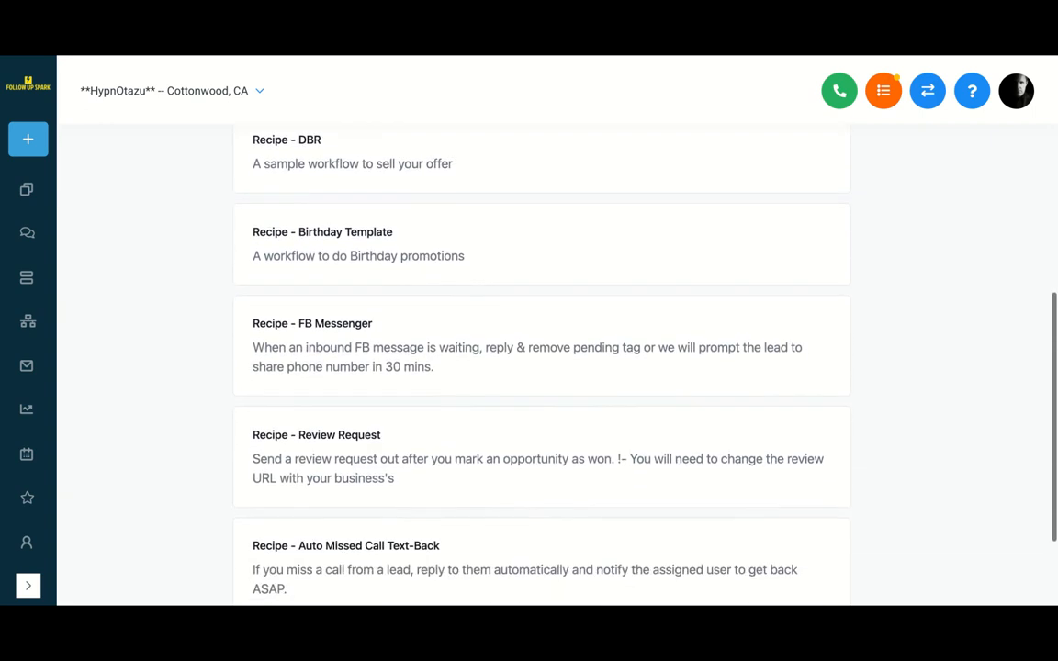
{"action": "scroll", "coordinate": [404, 288], "scroll_direction": "down", "scroll_amount": 2}
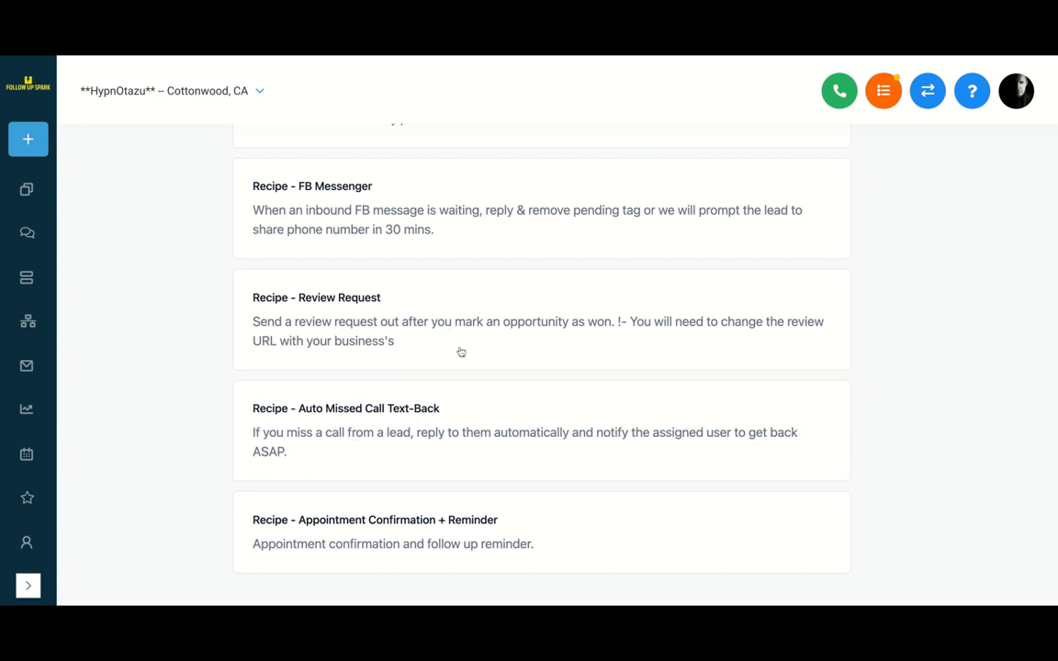
{"action": "left_click", "coordinate": [494, 423]}
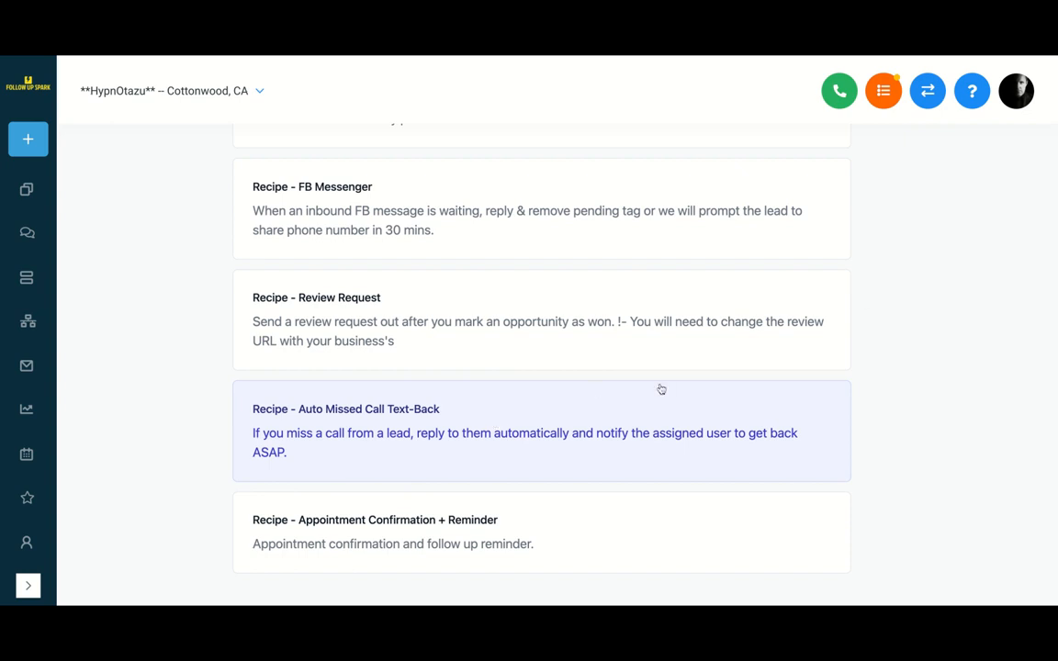
{"action": "scroll", "coordinate": [895, 268], "scroll_direction": "up", "scroll_amount": 7}
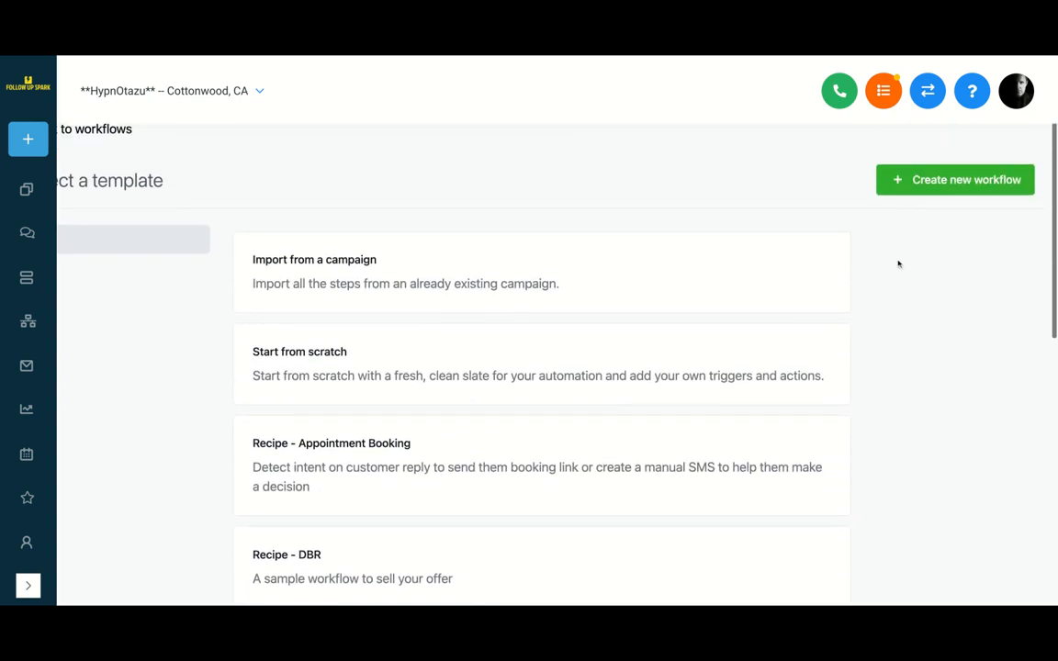
{"action": "left_click", "coordinate": [929, 189]}
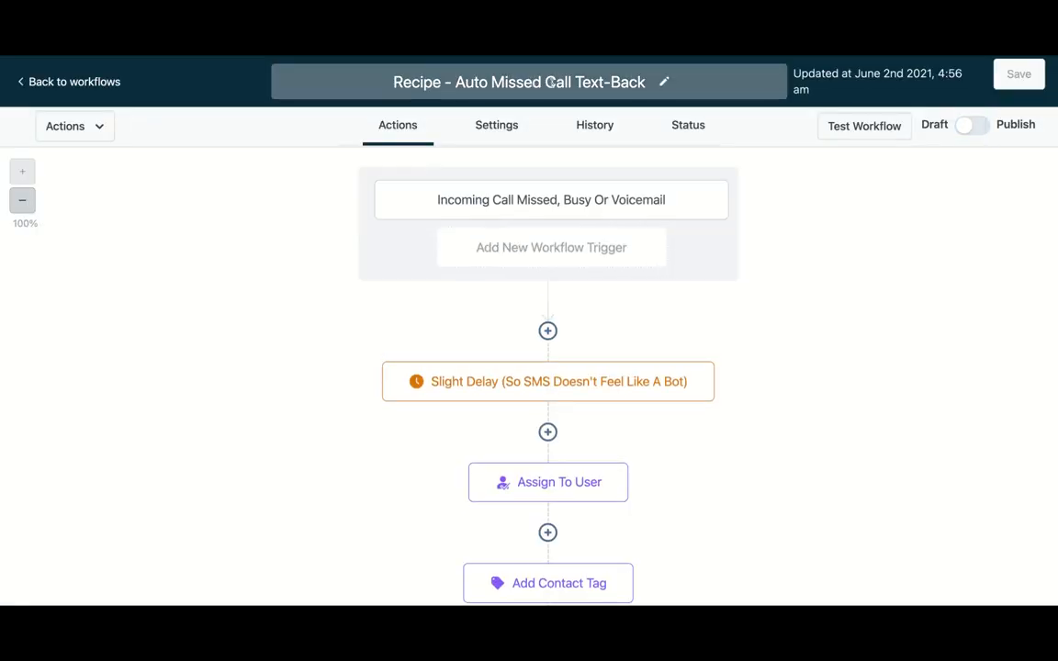
- Rename the workflow to Missed Call Text-Back
{"action": "left_click", "coordinate": [492, 80]}
{"action": "key", "text": "BackSpace"}
{"action": "key", "text": "BackSpace"}
{"action": "key", "text": "BackSpace"}
{"action": "key", "text": "BackSpace"}
{"action": "key", "text": "BackSpace"}
{"action": "key", "text": "BackSpace"}
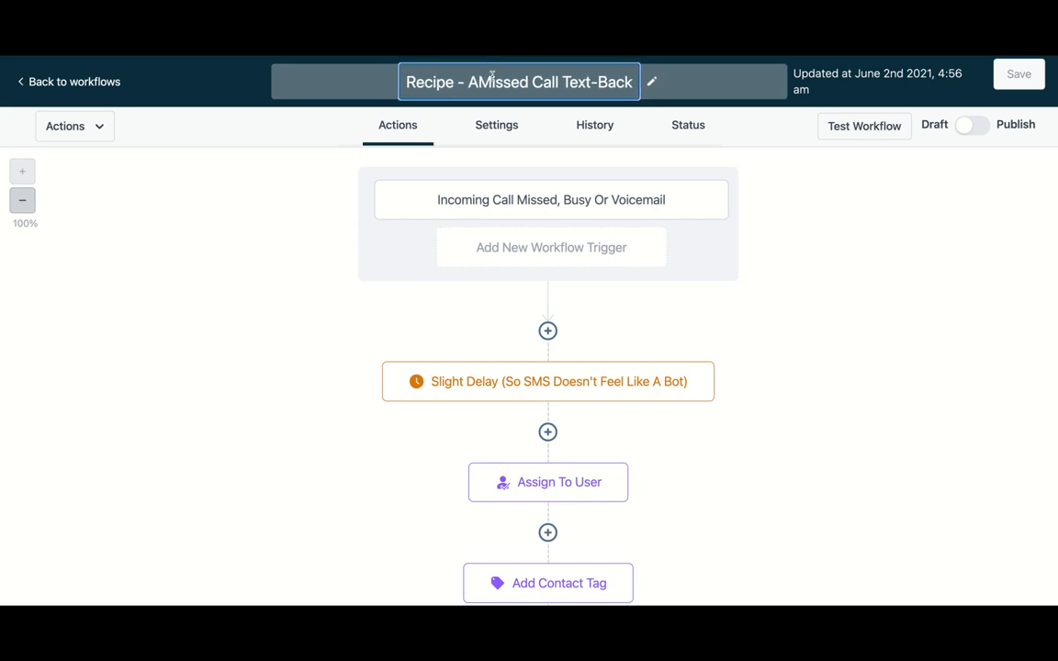
{"action": "key", "text": "BackSpace"}
{"action": "key", "text": "BackSpace"}
{"action": "key", "text": "BackSpace"}
{"action": "key", "text": "BackSpace"}
{"action": "key", "text": "BackSpace"}
{"action": "key", "text": "BackSpace"}
{"action": "key", "text": "BackSpace"}
{"action": "key", "text": "BackSpace"}
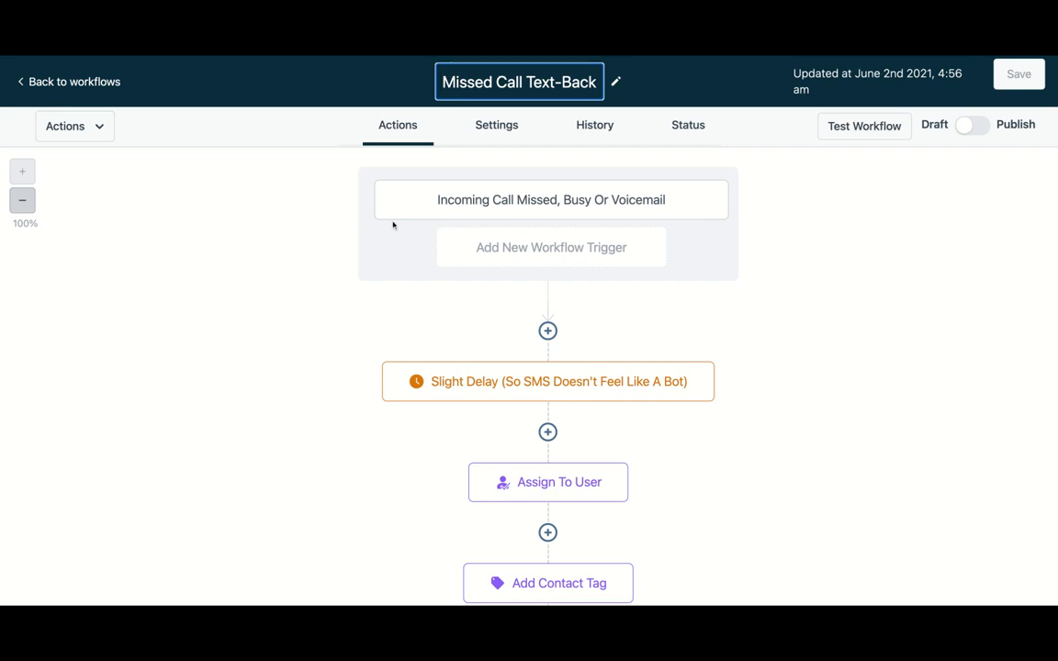
- Review the Incoming Call Missed, Busy Or Voicemail trigger settings and close them without changes
{"action": "left_click", "coordinate": [472, 202]}
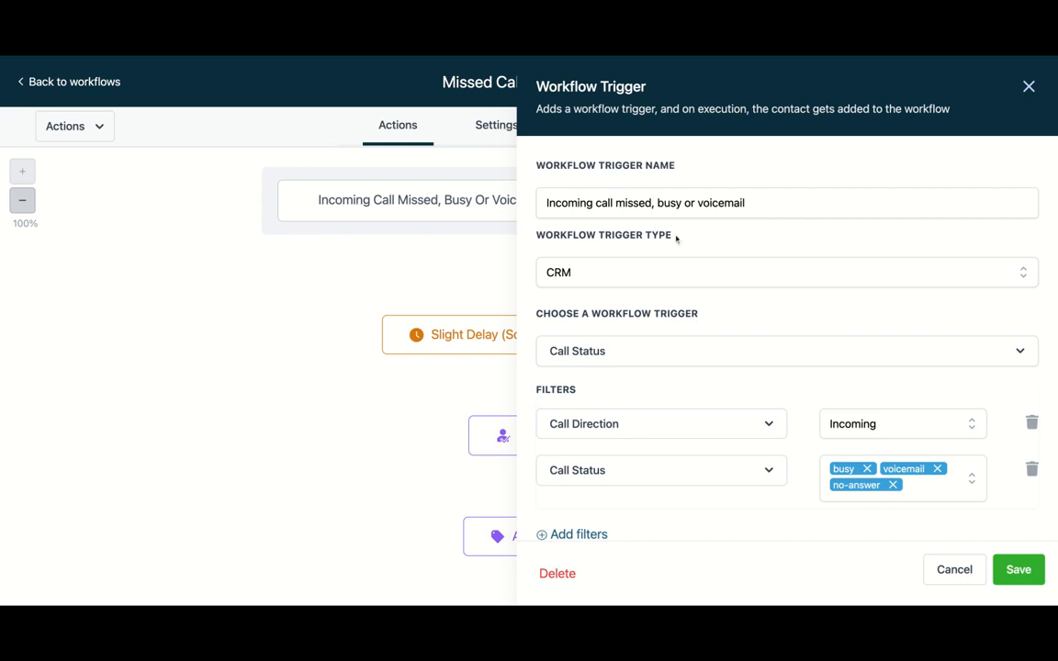
{"action": "scroll", "coordinate": [675, 237], "scroll_direction": "down", "scroll_amount": 1}
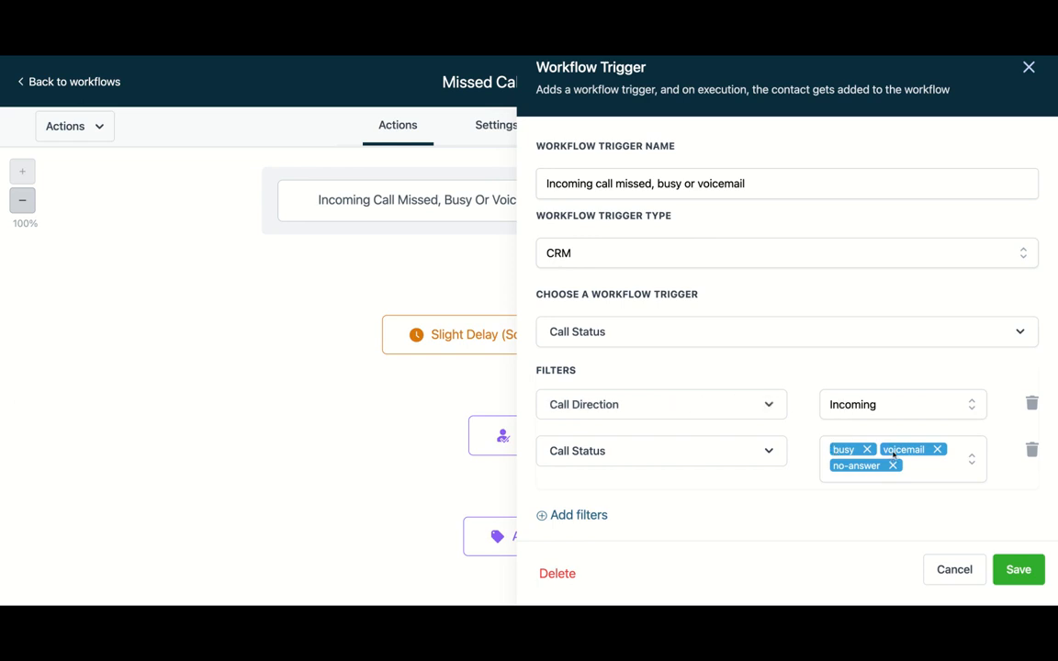
{"action": "left_click", "coordinate": [967, 573]}
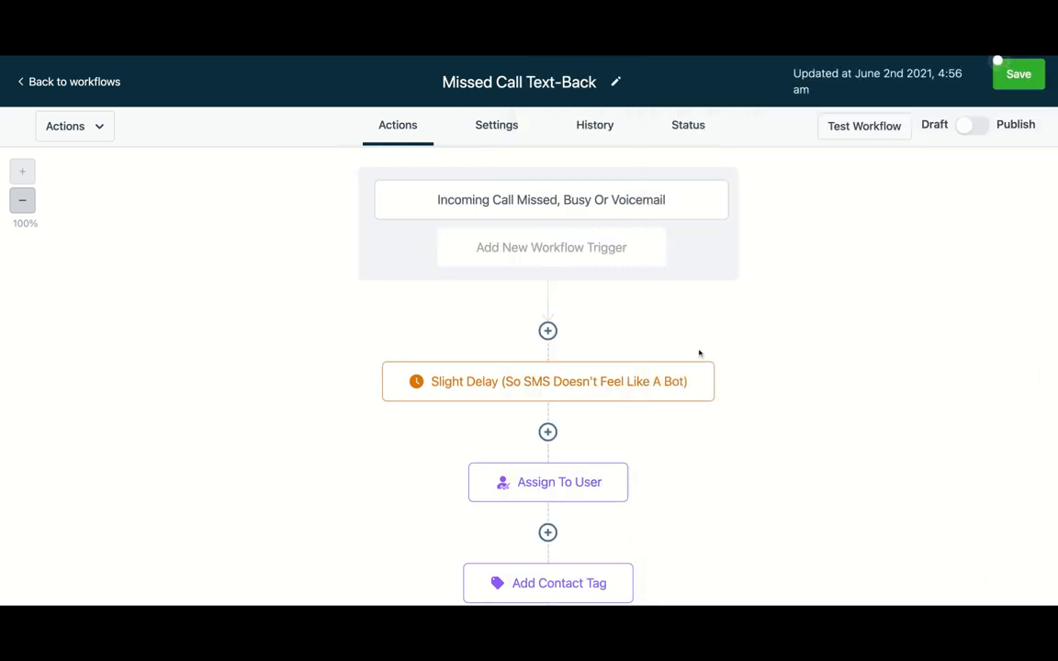
- Open the Slight Delay wait action, set the wait to 1 minute and enable Advance Window
{"action": "left_click", "coordinate": [575, 382]}
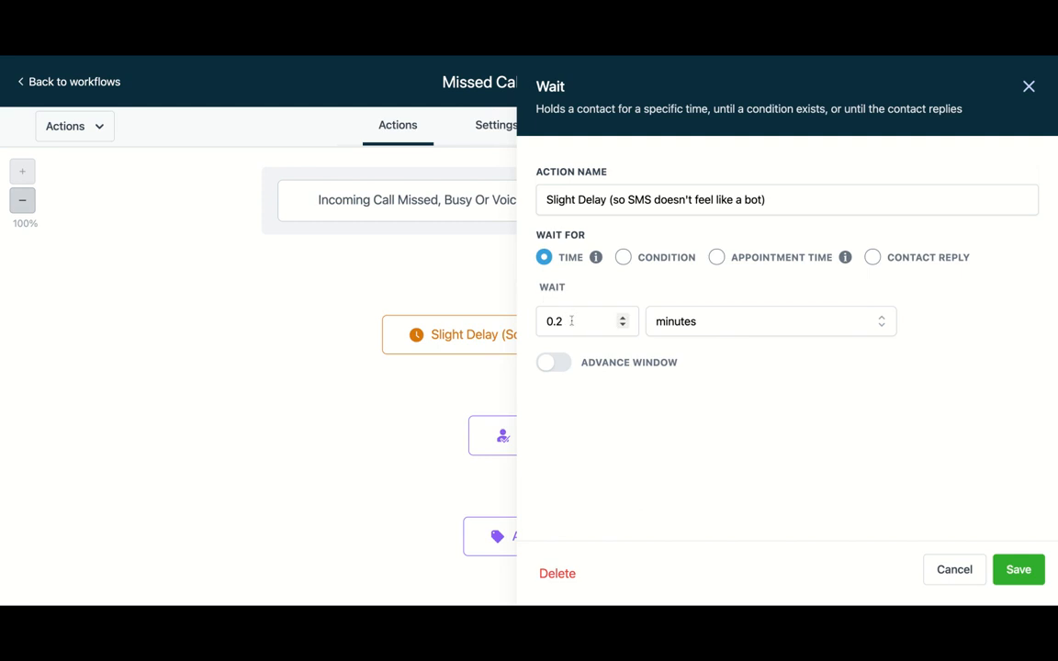
{"action": "left_click_drag", "start_coordinate": [567, 320], "coordinate": [516, 324]}
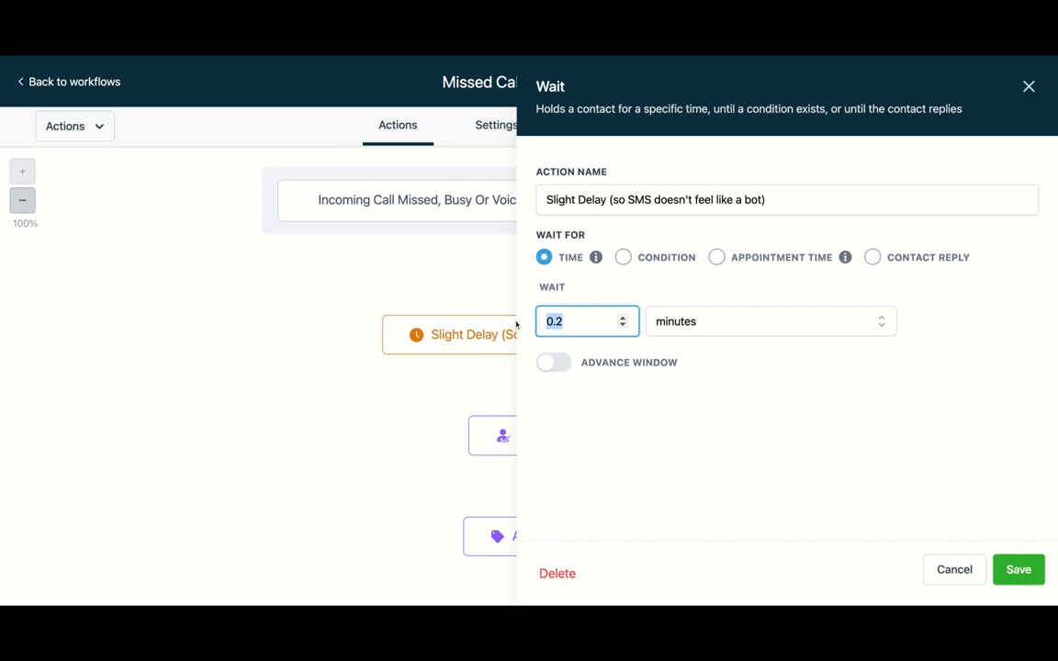
{"action": "type", "text": "1"}
{"action": "left_click", "coordinate": [564, 369]}
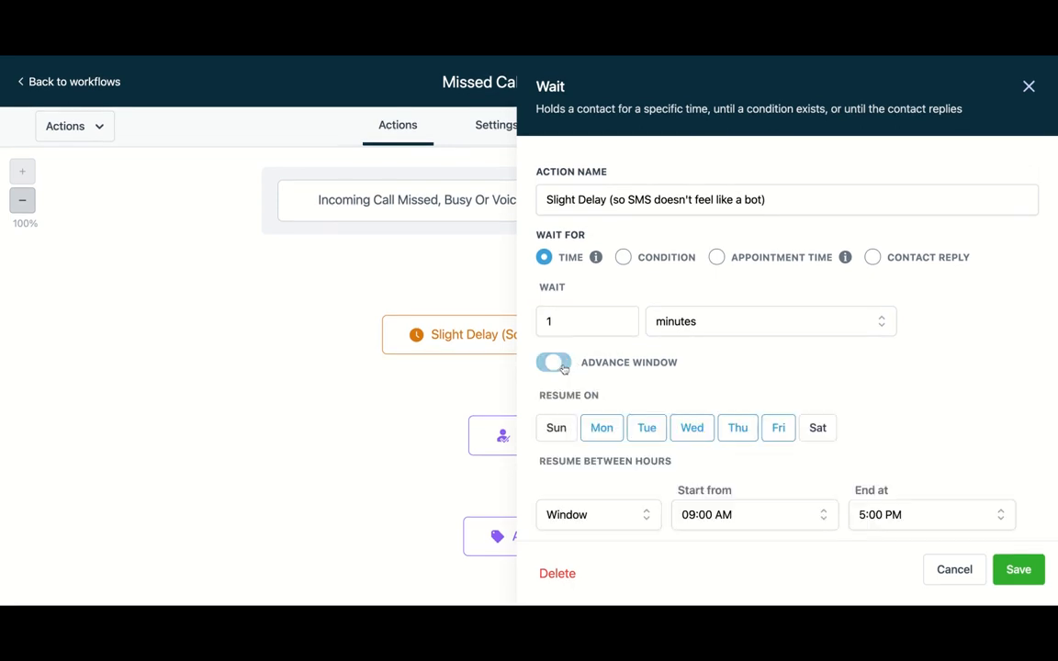
- Add Saturday to the resume days, set the resume window's end time to 6:00 PM and save the delay
{"action": "scroll", "coordinate": [672, 358], "scroll_direction": "down", "scroll_amount": 1}
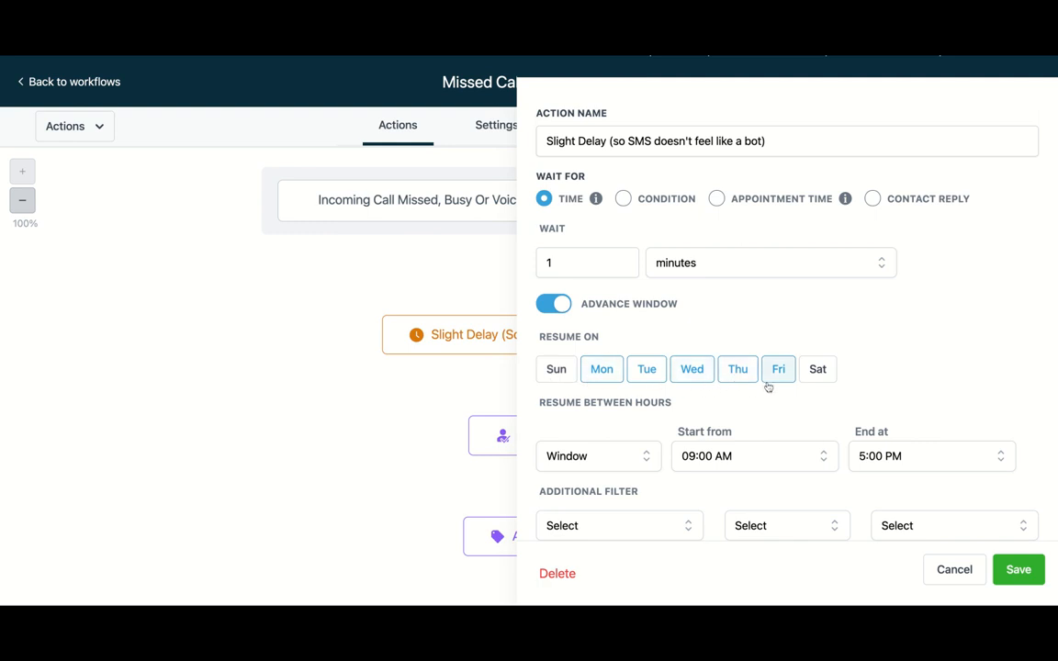
{"action": "left_click", "coordinate": [816, 372]}
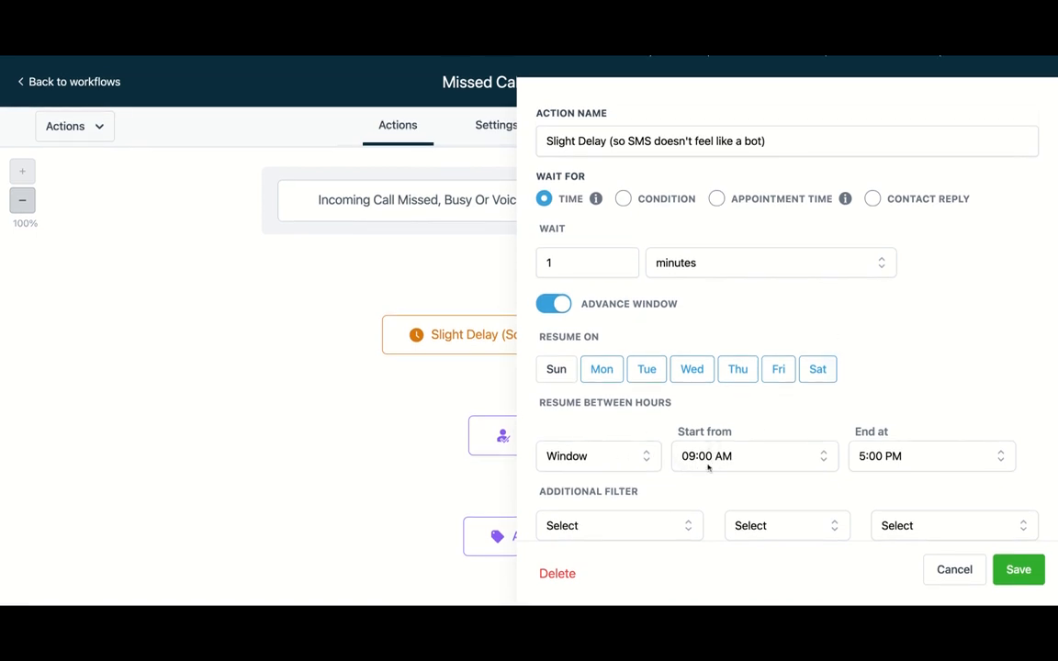
{"action": "left_click", "coordinate": [940, 467]}
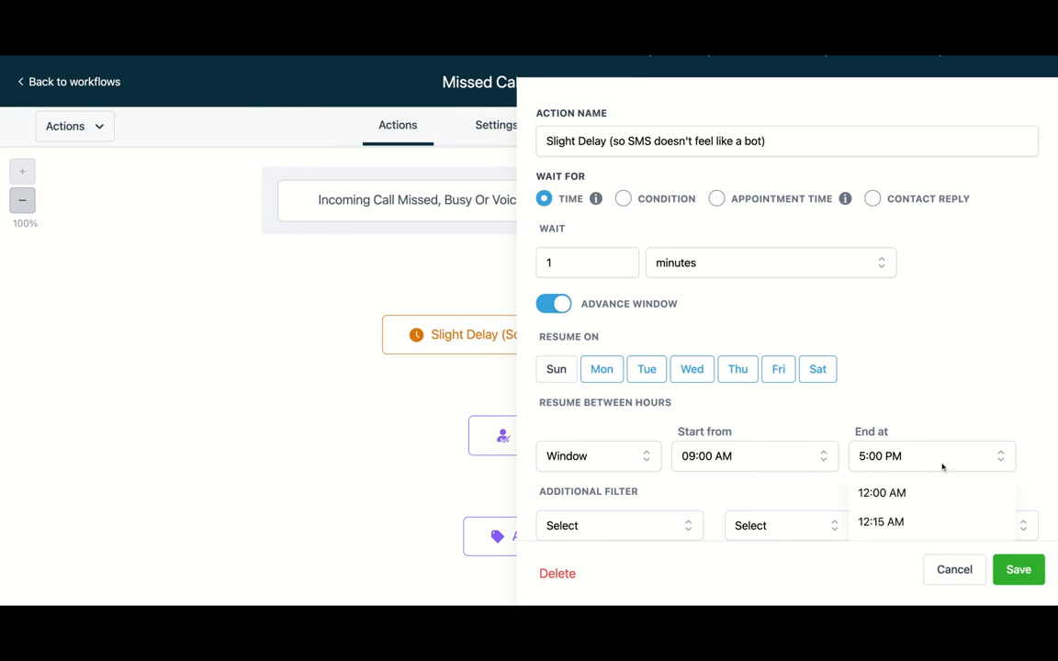
{"action": "scroll", "coordinate": [939, 459], "scroll_direction": "down", "scroll_amount": 5}
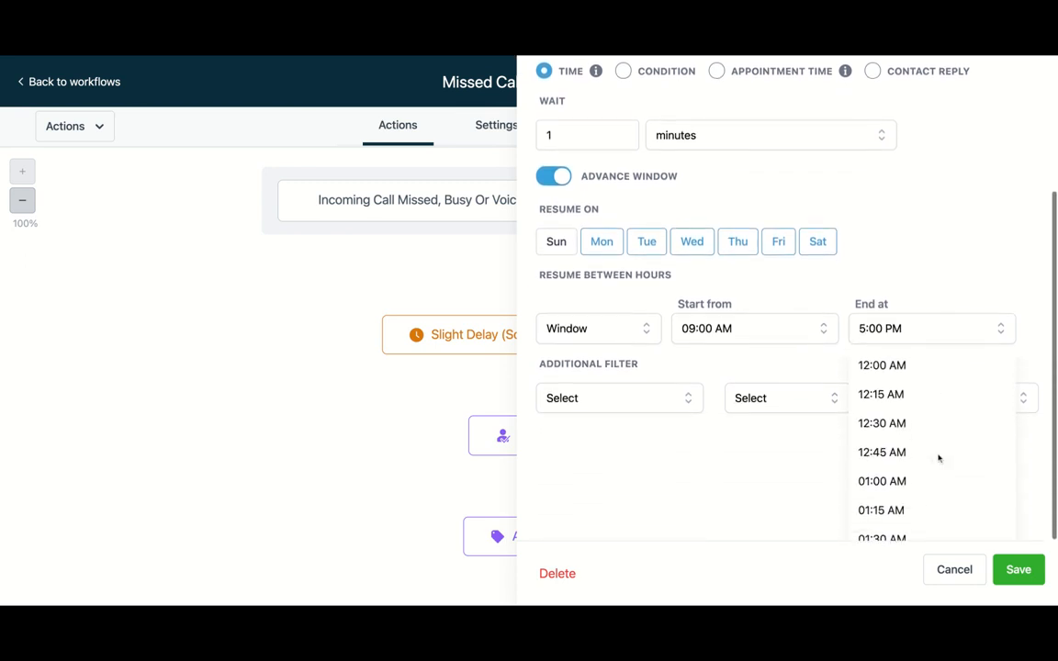
{"action": "scroll", "coordinate": [939, 458], "scroll_direction": "down", "scroll_amount": 10}
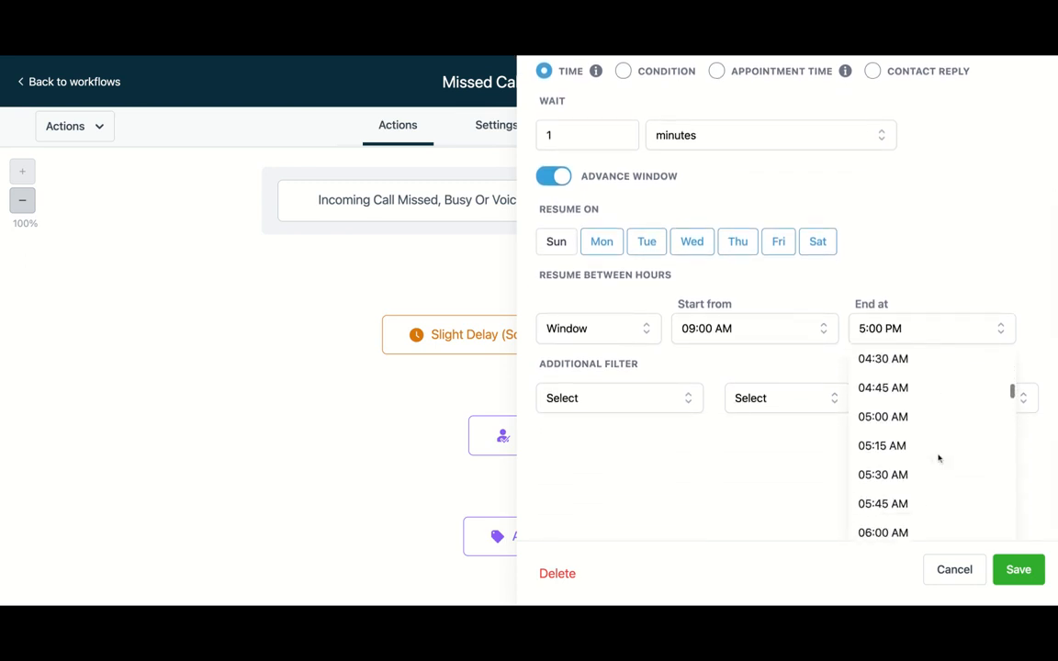
{"action": "scroll", "coordinate": [932, 450], "scroll_direction": "down", "scroll_amount": 17}
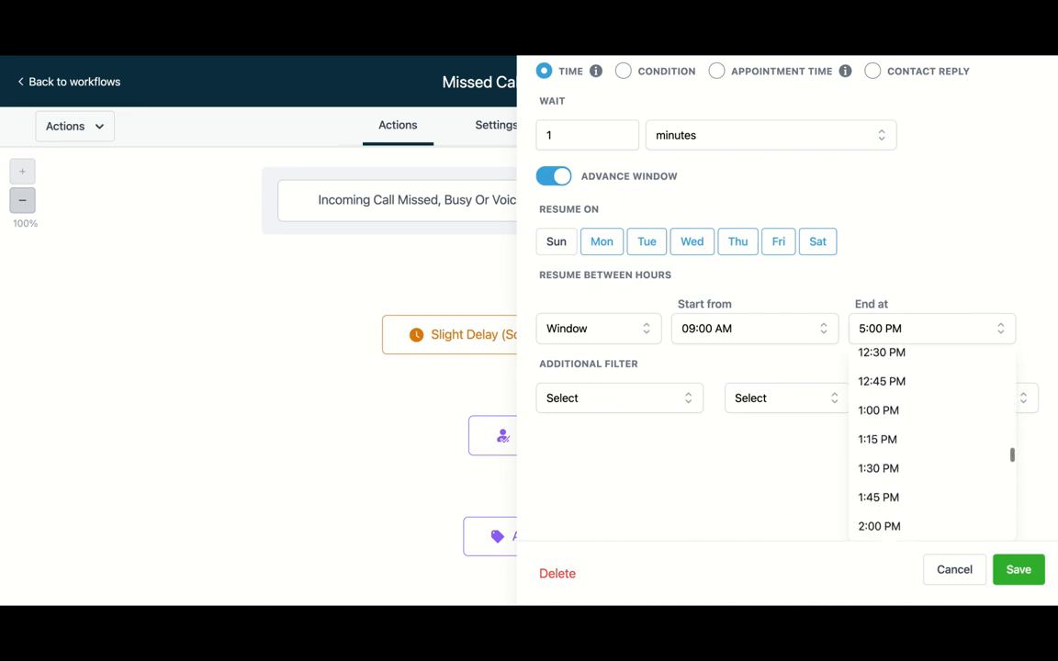
{"action": "scroll", "coordinate": [923, 441], "scroll_direction": "down", "scroll_amount": 4}
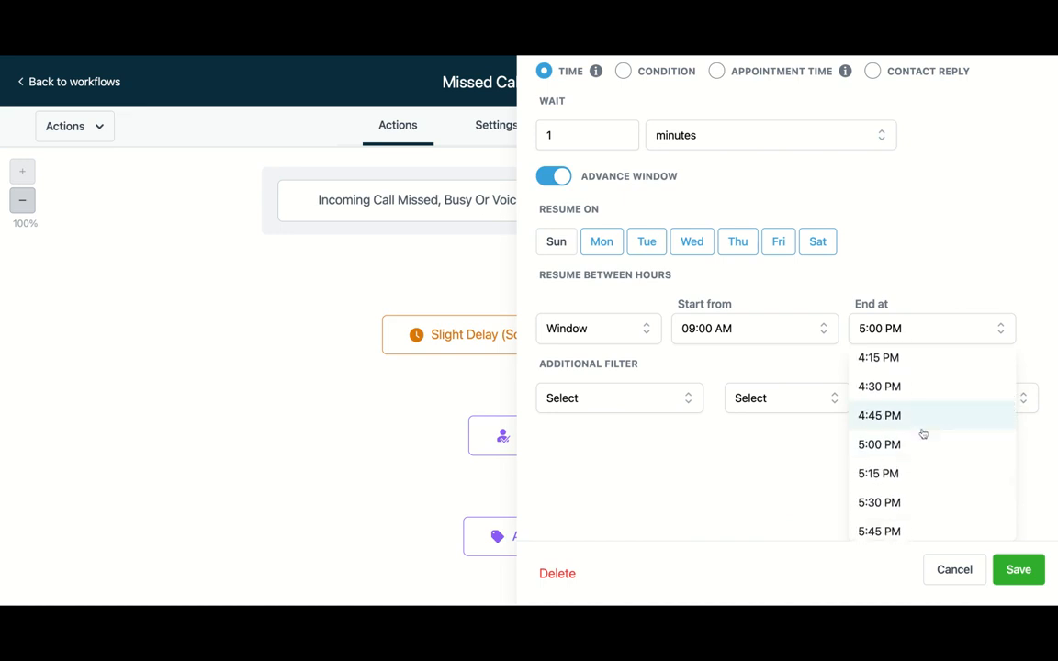
{"action": "scroll", "coordinate": [923, 433], "scroll_direction": "up", "scroll_amount": 1}
{"action": "scroll", "coordinate": [924, 434], "scroll_direction": "up", "scroll_amount": 3}
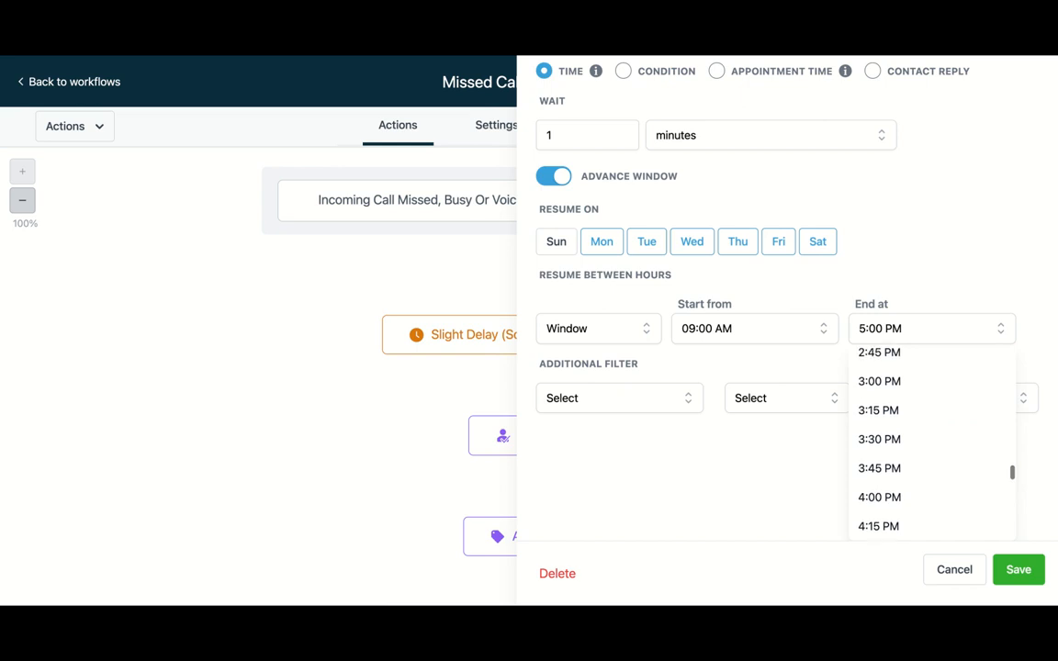
{"action": "scroll", "coordinate": [921, 435], "scroll_direction": "down", "scroll_amount": 4}
{"action": "scroll", "coordinate": [896, 406], "scroll_direction": "down", "scroll_amount": 2}
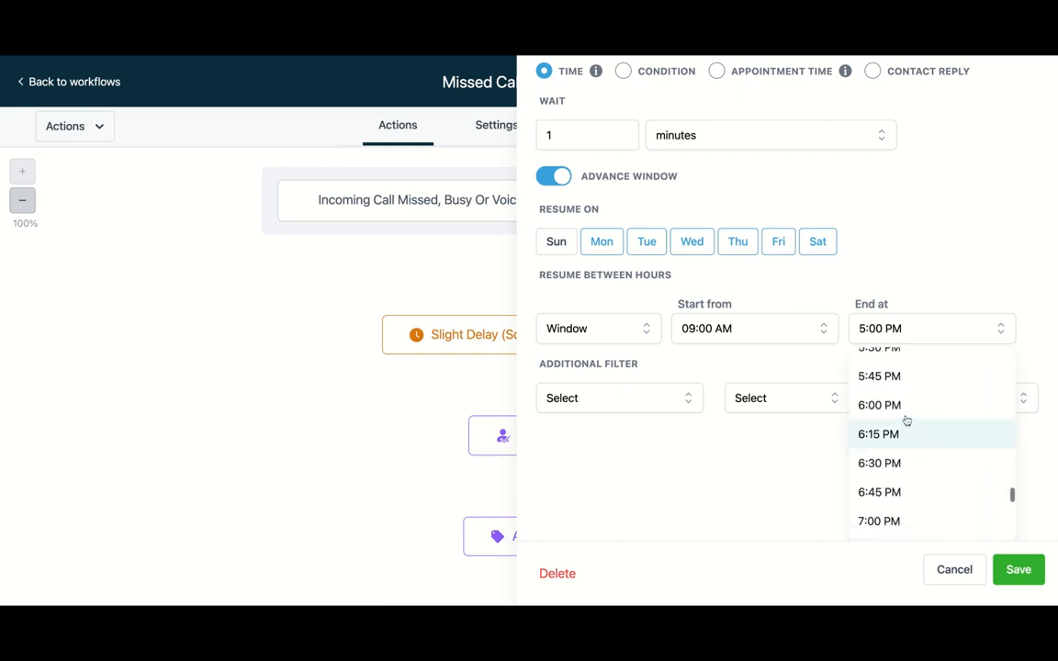
{"action": "left_click", "coordinate": [897, 406]}
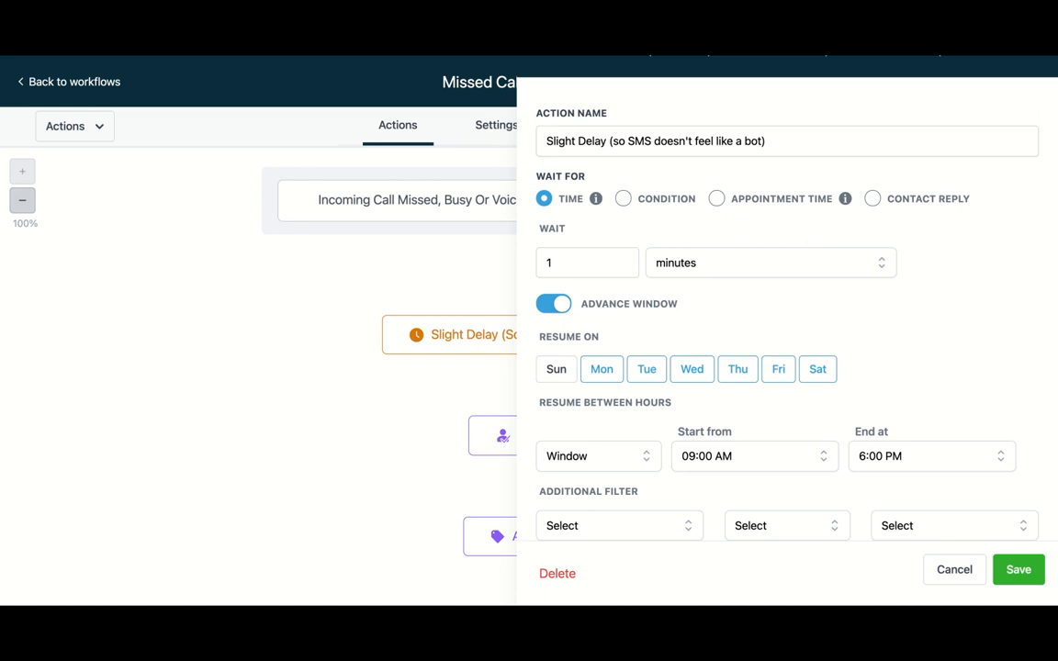
{"action": "left_click", "coordinate": [1018, 570]}
{"action": "scroll", "coordinate": [838, 401], "scroll_direction": "down", "scroll_amount": 2}
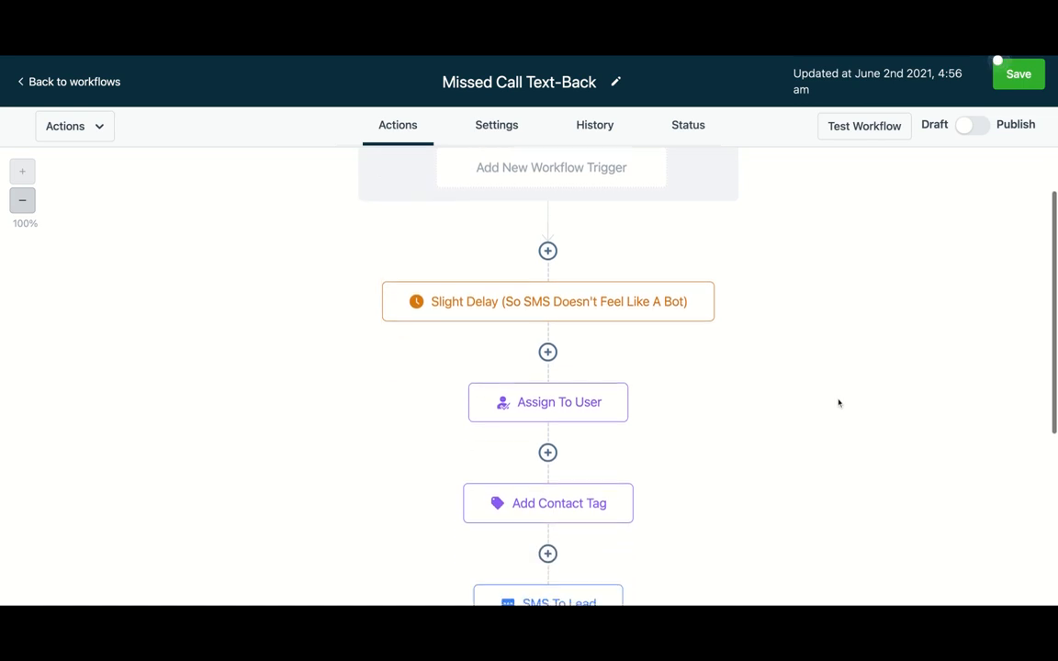
{"action": "scroll", "coordinate": [839, 403], "scroll_direction": "down", "scroll_amount": 1}
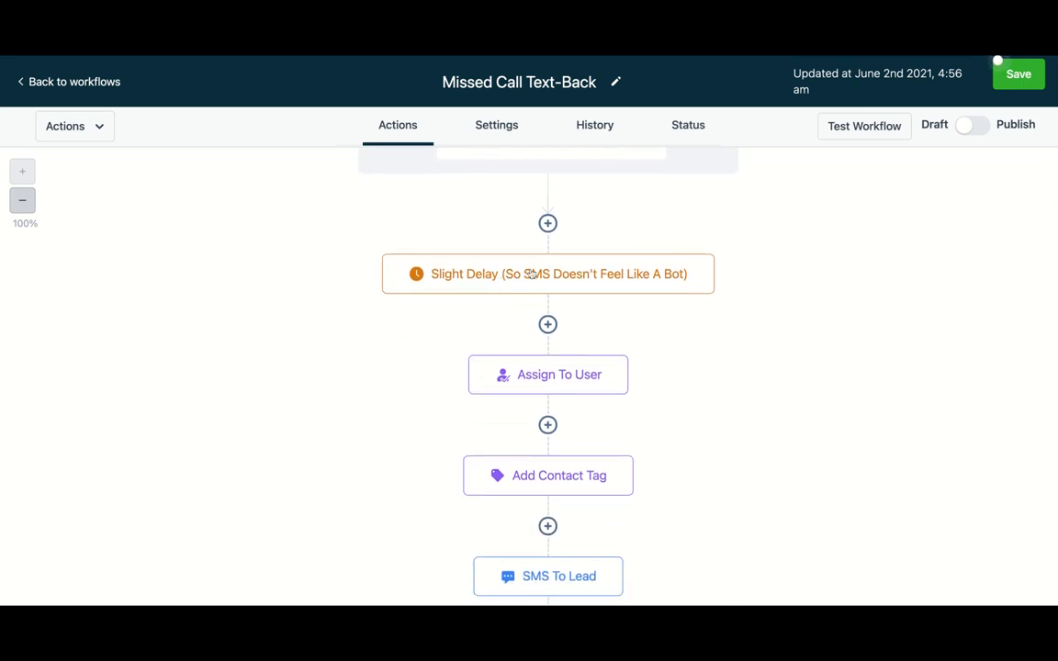
{"action": "scroll", "coordinate": [646, 292], "scroll_direction": "down", "scroll_amount": 2}
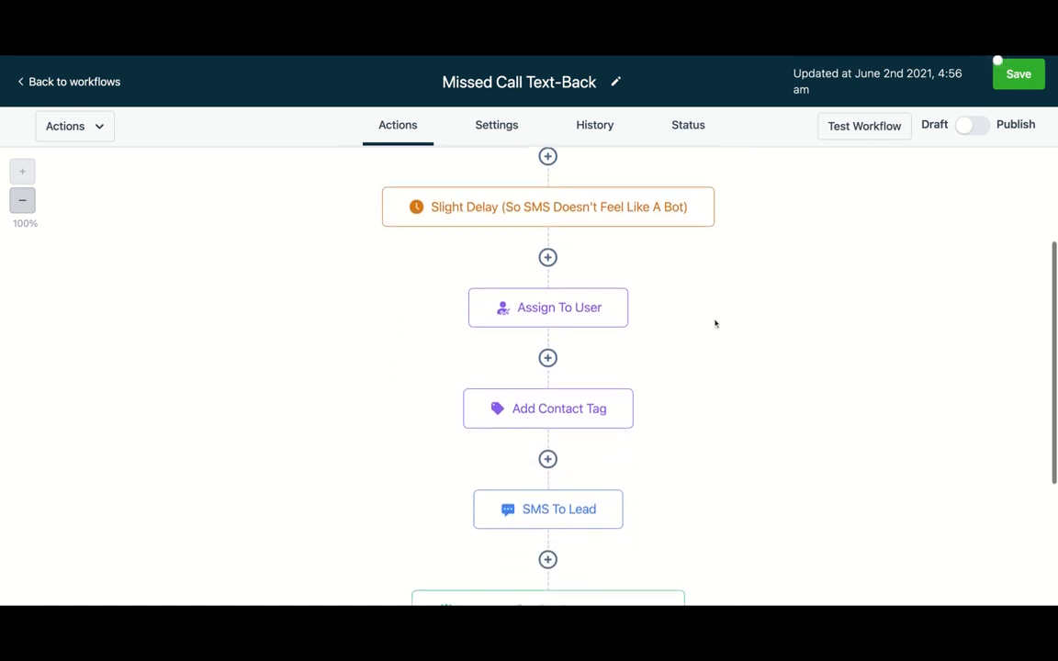
- Assign the Assign To User action to the account's user and save it
{"action": "left_click", "coordinate": [592, 317]}
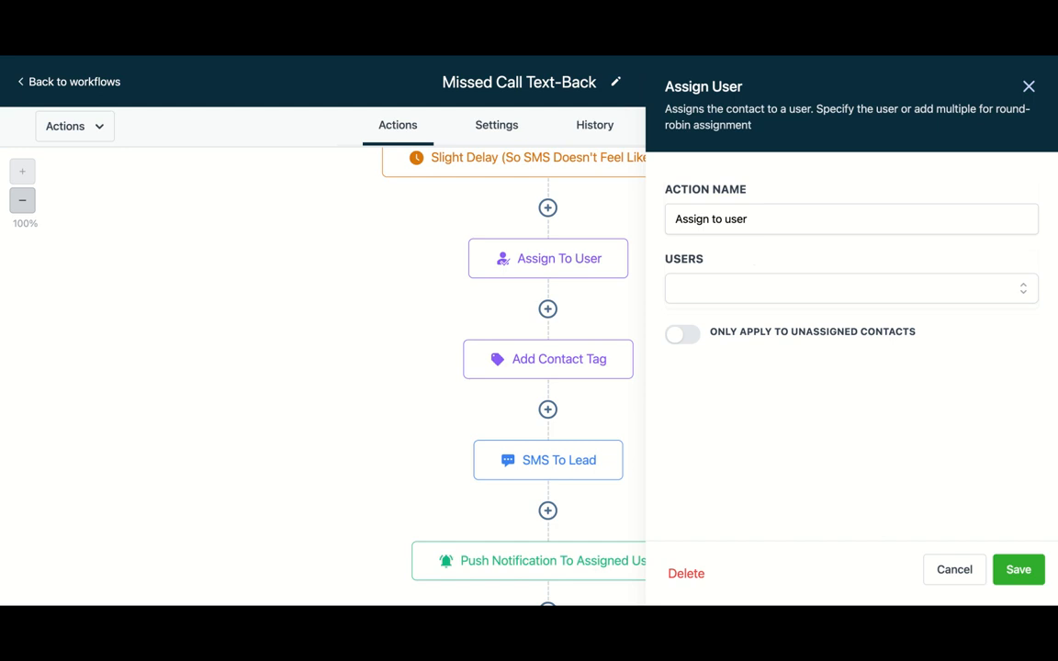
{"action": "left_click", "coordinate": [765, 291]}
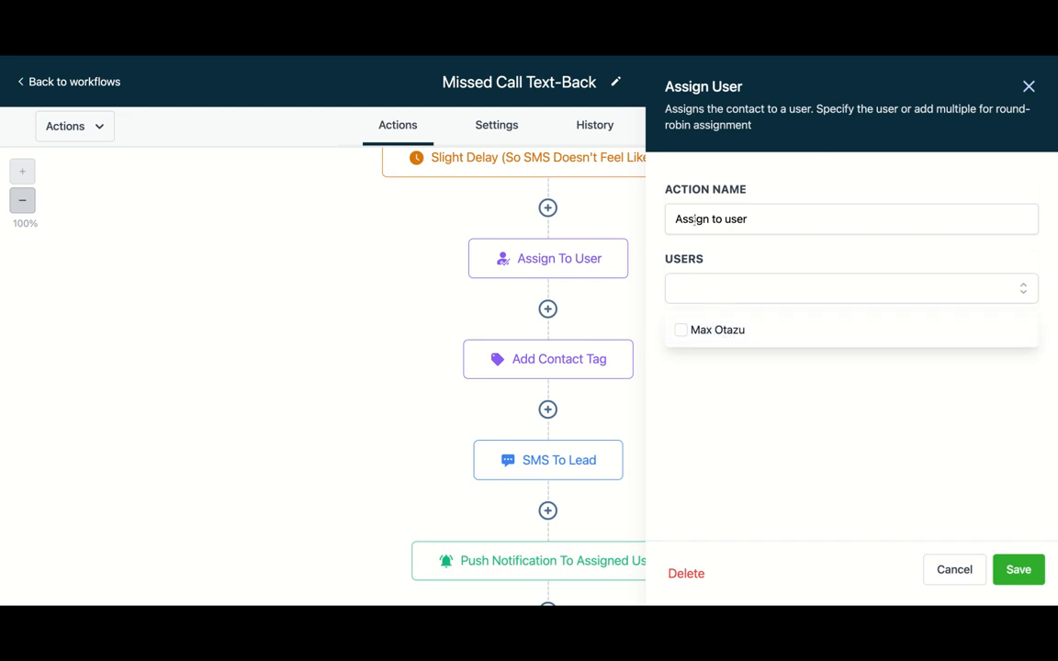
{"action": "left_click", "coordinate": [684, 332]}
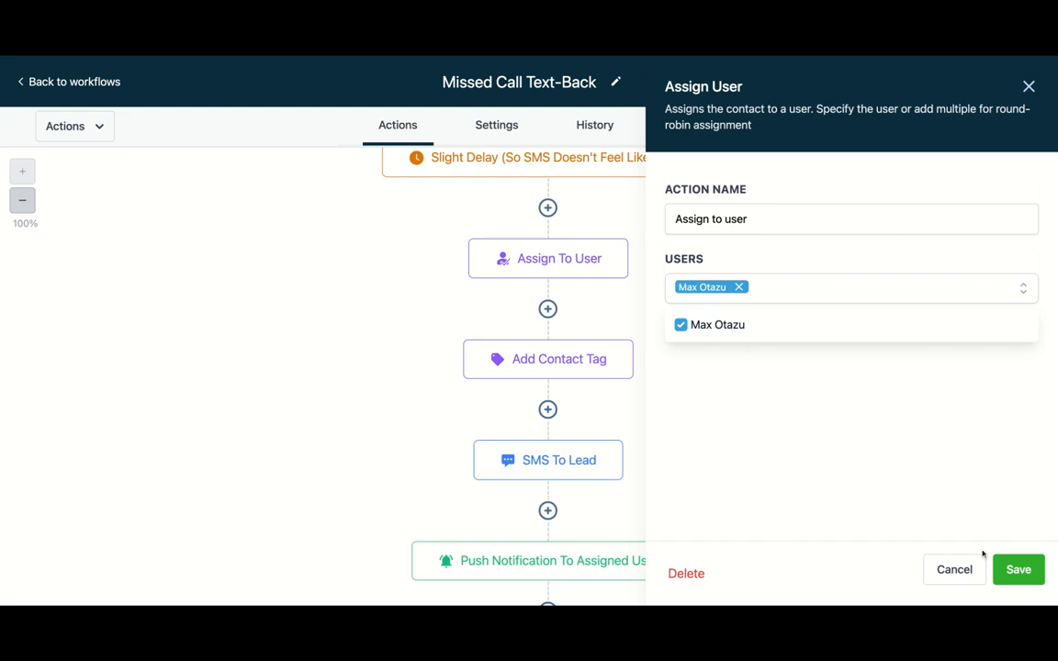
{"action": "left_click", "coordinate": [1021, 575]}
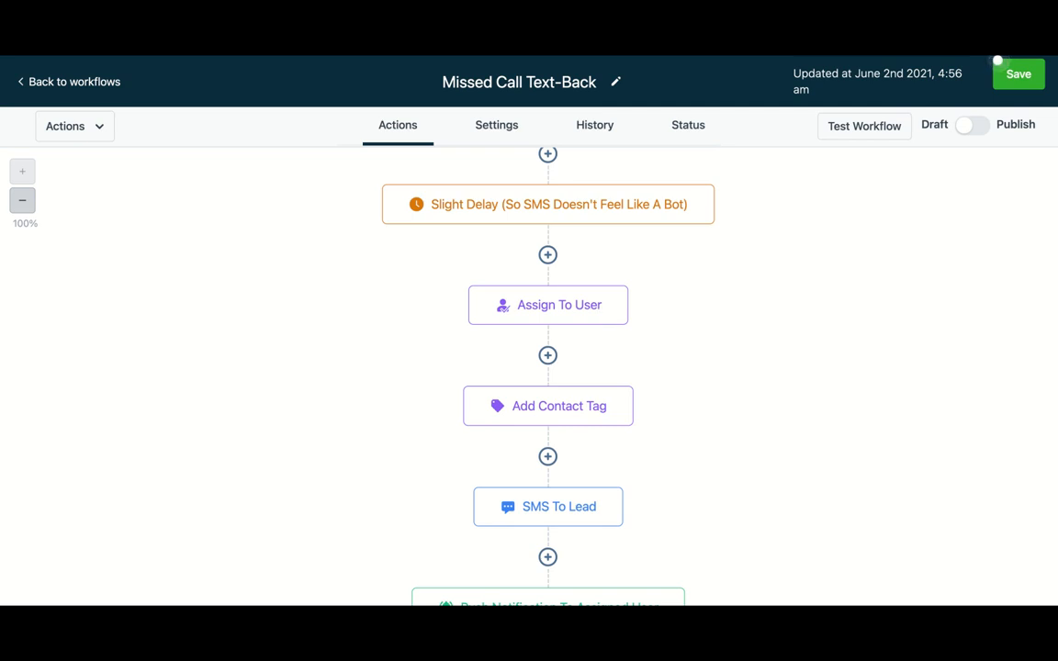
- Select the missed call tag in the Add Contact Tag action and save it
{"action": "scroll", "coordinate": [669, 342], "scroll_direction": "down", "scroll_amount": 2}
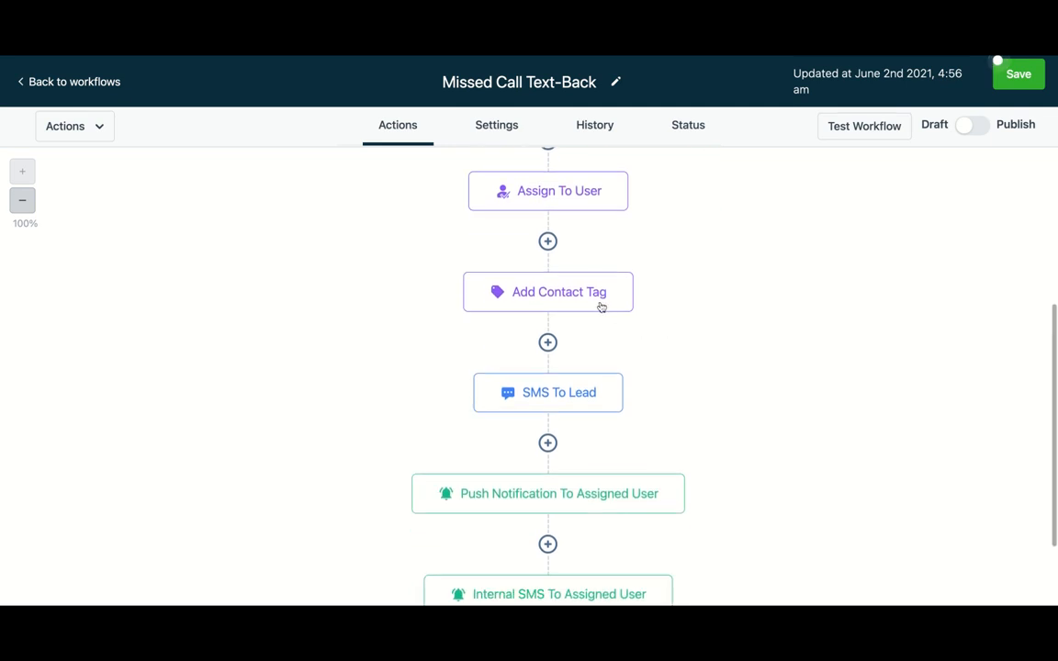
{"action": "left_click", "coordinate": [598, 305]}
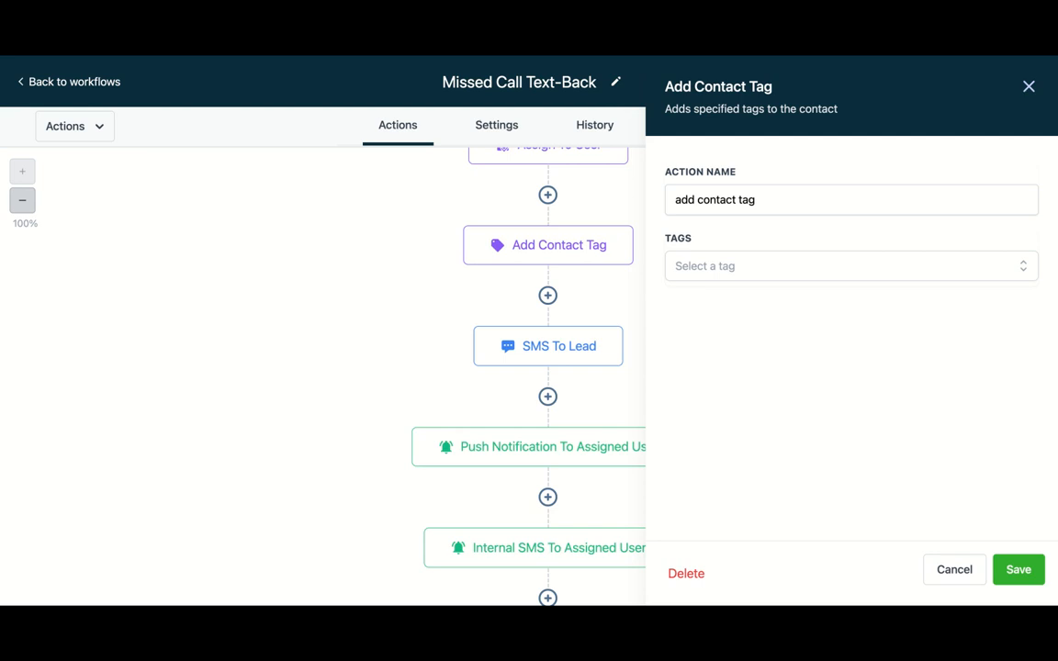
{"action": "left_click", "coordinate": [688, 267]}
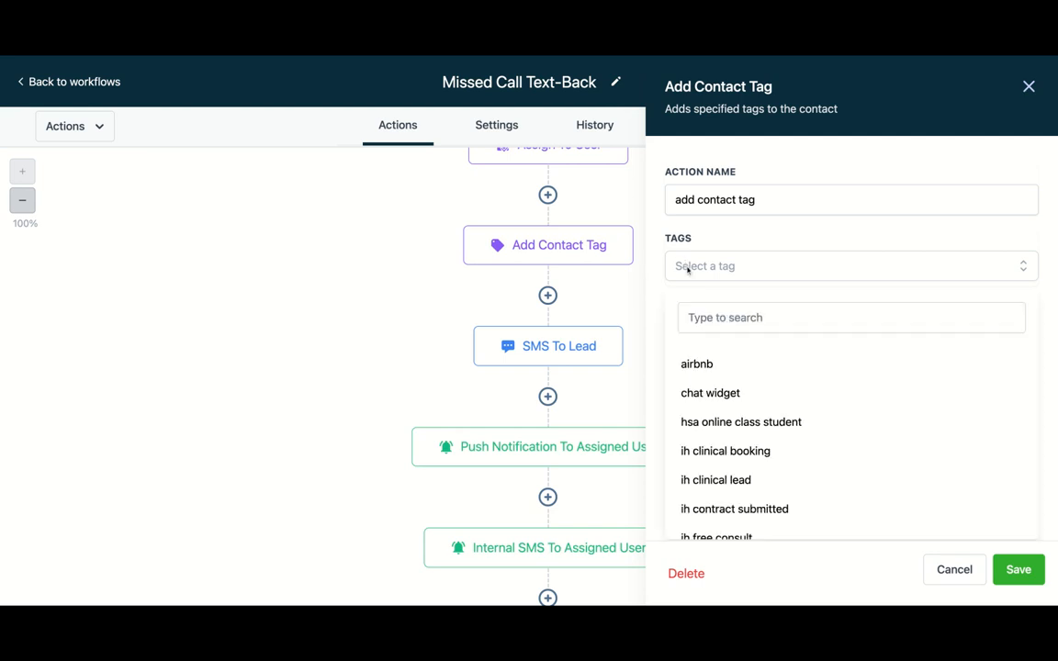
{"action": "scroll", "coordinate": [733, 422], "scroll_direction": "down", "scroll_amount": 2}
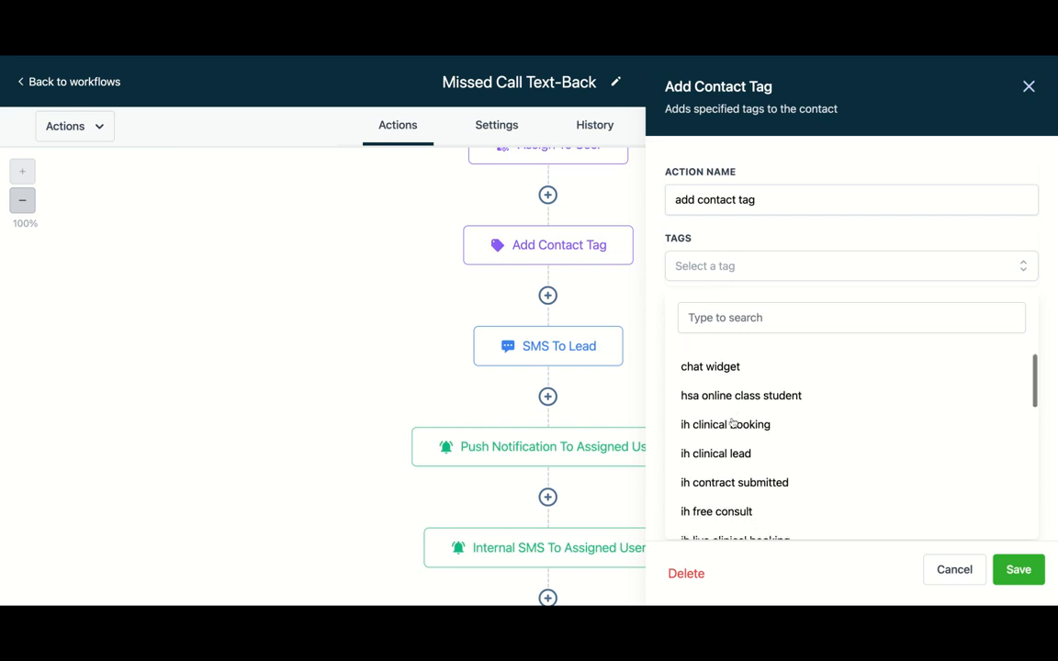
{"action": "scroll", "coordinate": [734, 423], "scroll_direction": "up", "scroll_amount": 1}
{"action": "scroll", "coordinate": [733, 423], "scroll_direction": "down", "scroll_amount": 5}
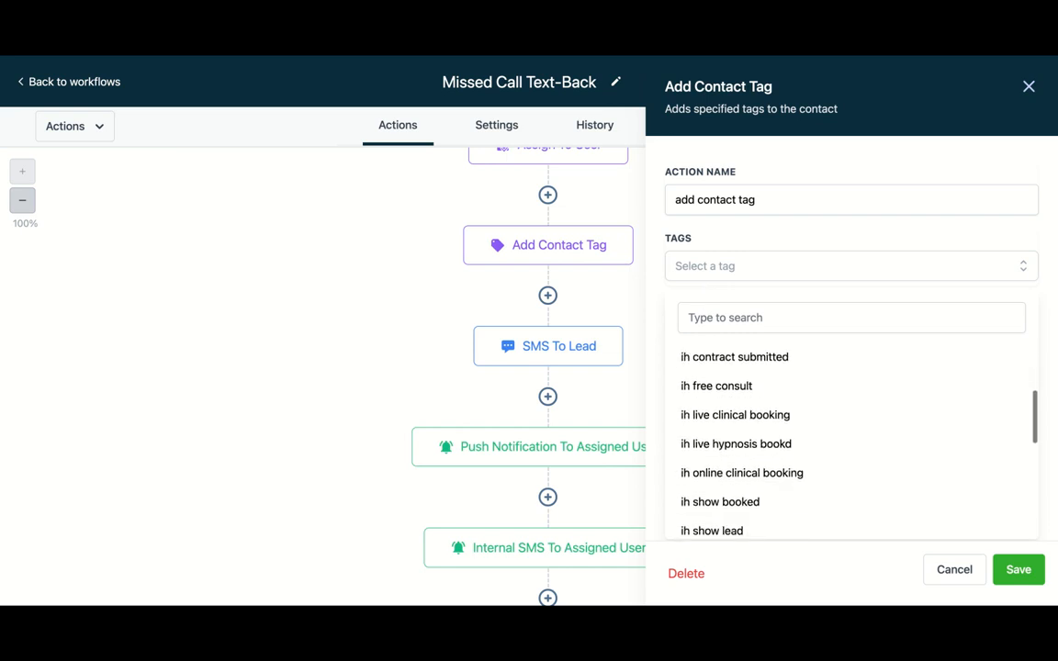
{"action": "scroll", "coordinate": [780, 432], "scroll_direction": "down", "scroll_amount": 8}
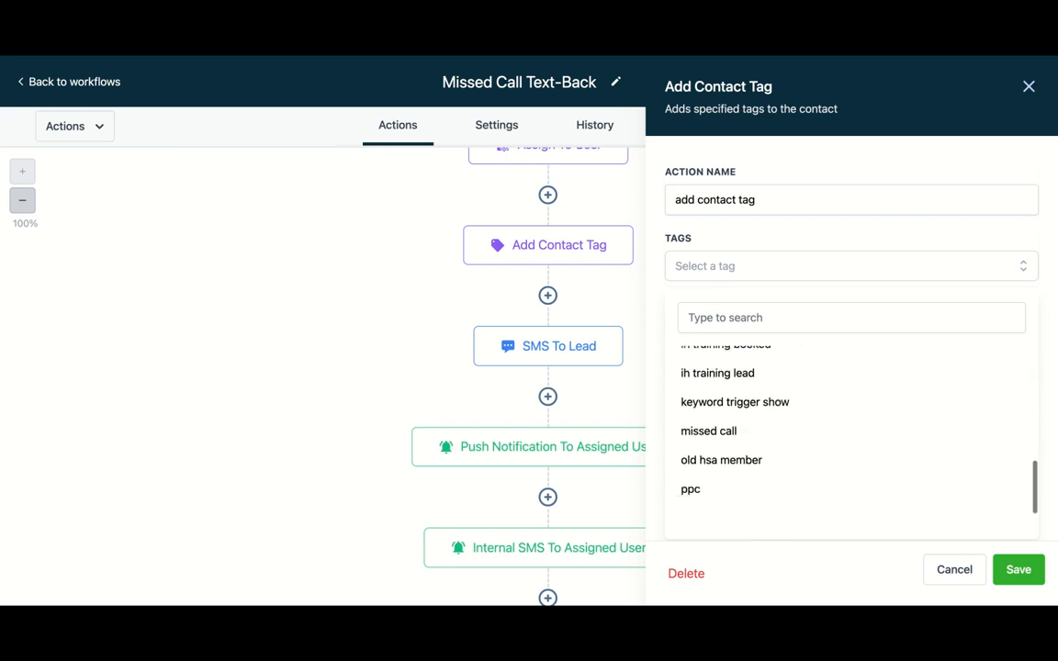
{"action": "scroll", "coordinate": [723, 389], "scroll_direction": "up", "scroll_amount": 2}
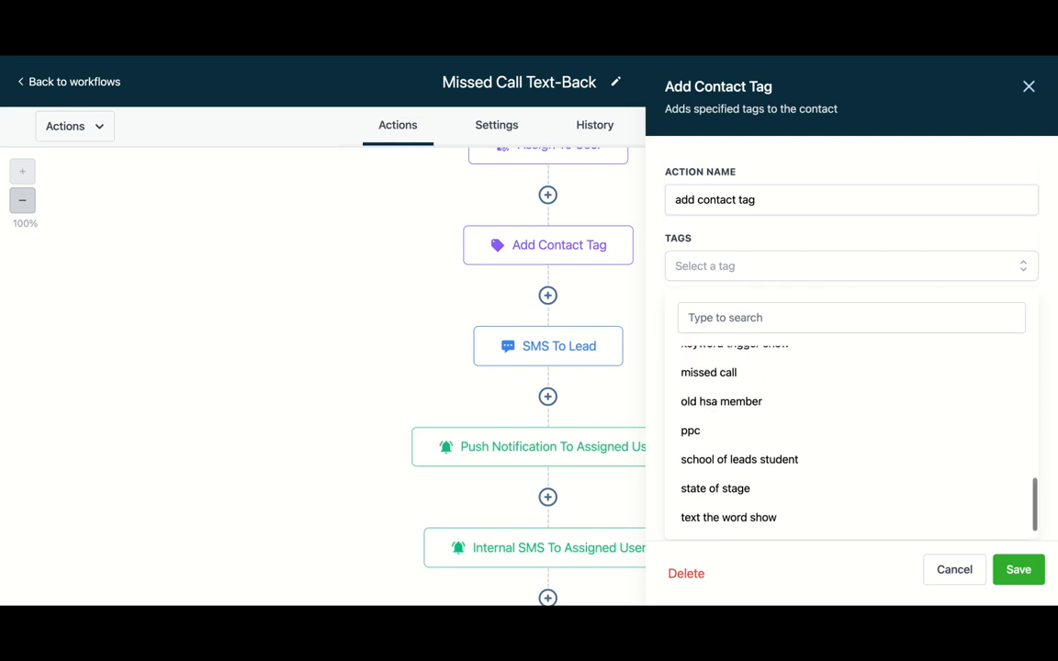
{"action": "left_click", "coordinate": [723, 386]}
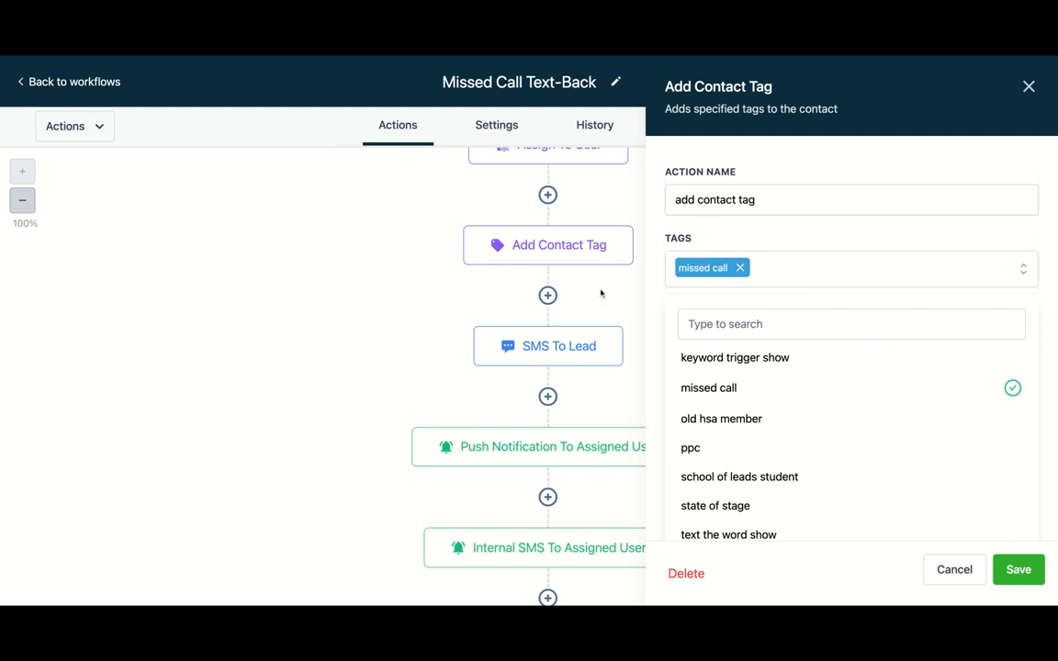
{"action": "left_click", "coordinate": [1015, 571]}
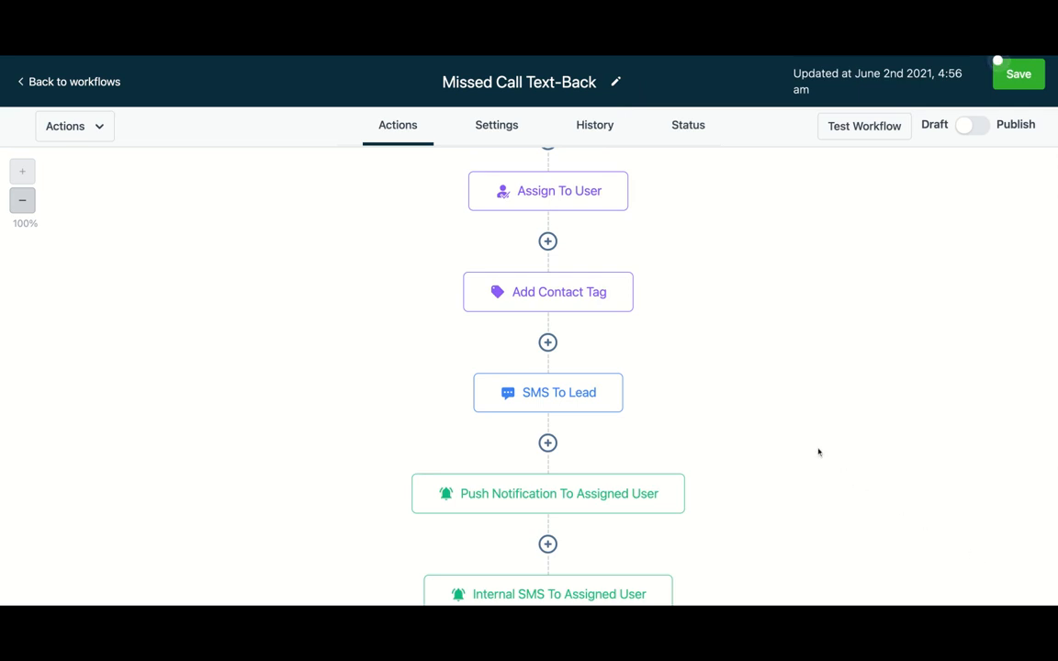
- Open the SMS To Lead action and rename it Text Message to the missed call
{"action": "scroll", "coordinate": [687, 410], "scroll_direction": "down", "scroll_amount": 1}
{"action": "scroll", "coordinate": [687, 410], "scroll_direction": "down", "scroll_amount": 2}
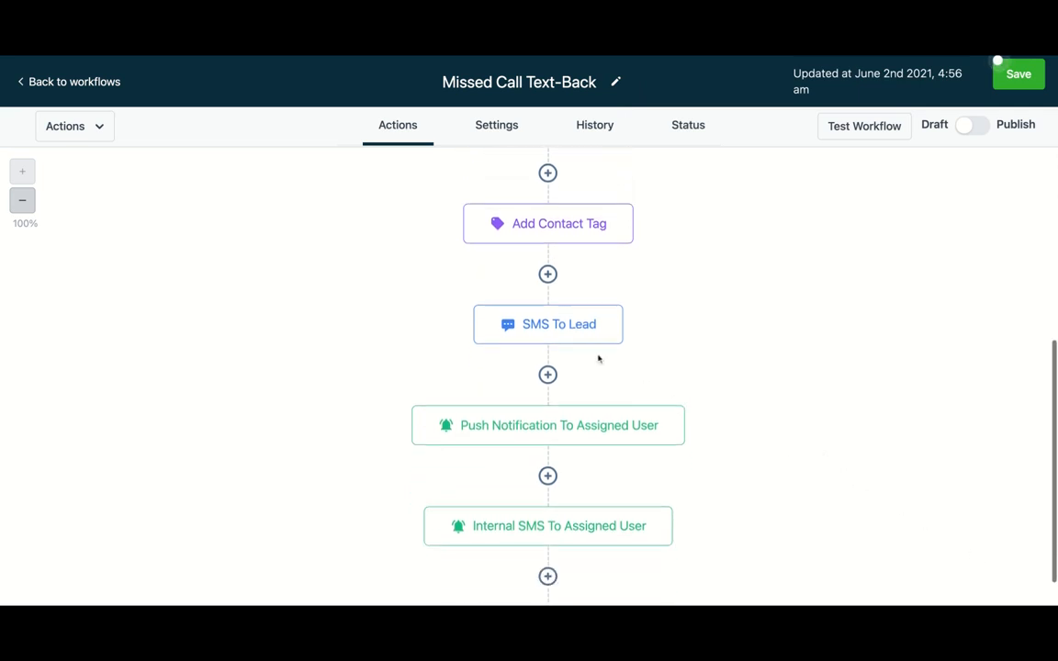
{"action": "scroll", "coordinate": [632, 391], "scroll_direction": "down", "scroll_amount": 1}
{"action": "scroll", "coordinate": [632, 391], "scroll_direction": "down", "scroll_amount": 1}
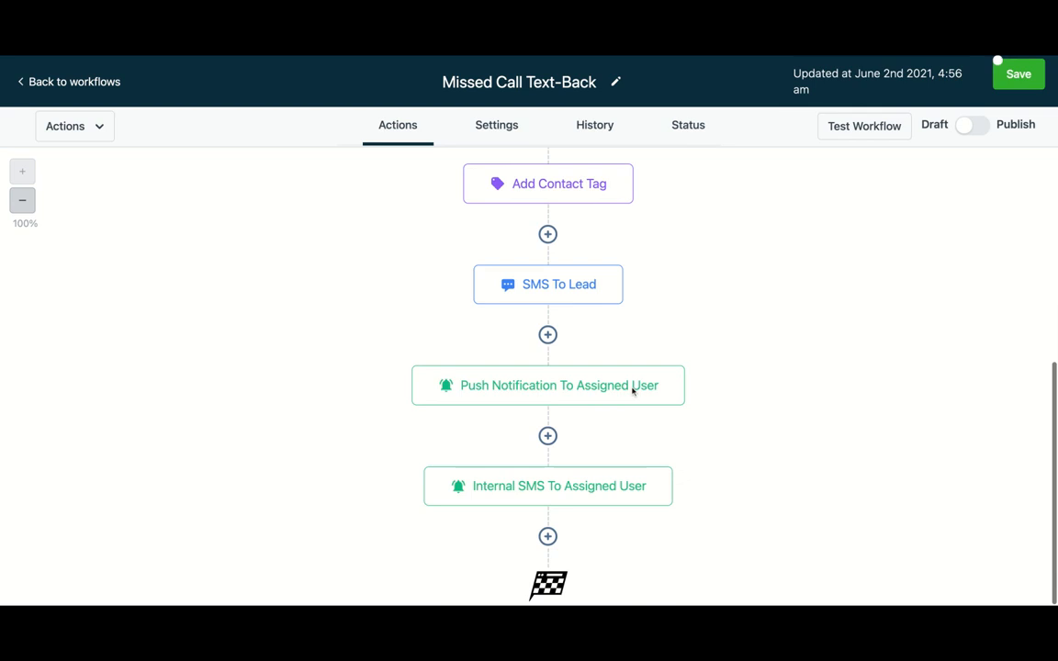
{"action": "left_click", "coordinate": [575, 291]}
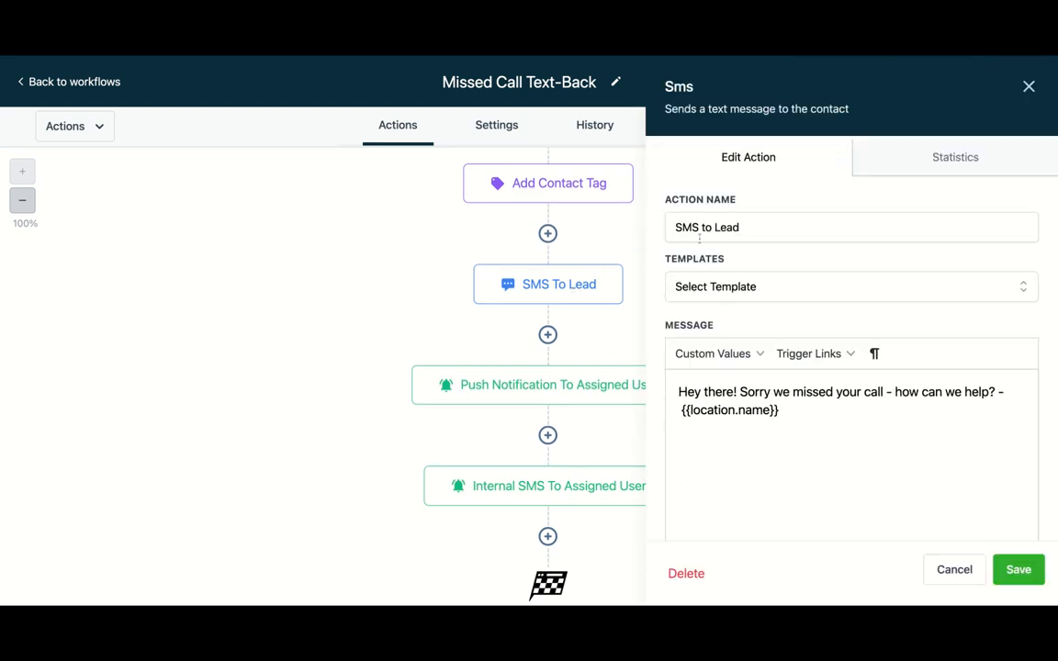
{"action": "left_click", "coordinate": [749, 229]}
{"action": "key", "text": "ctrl+a"}
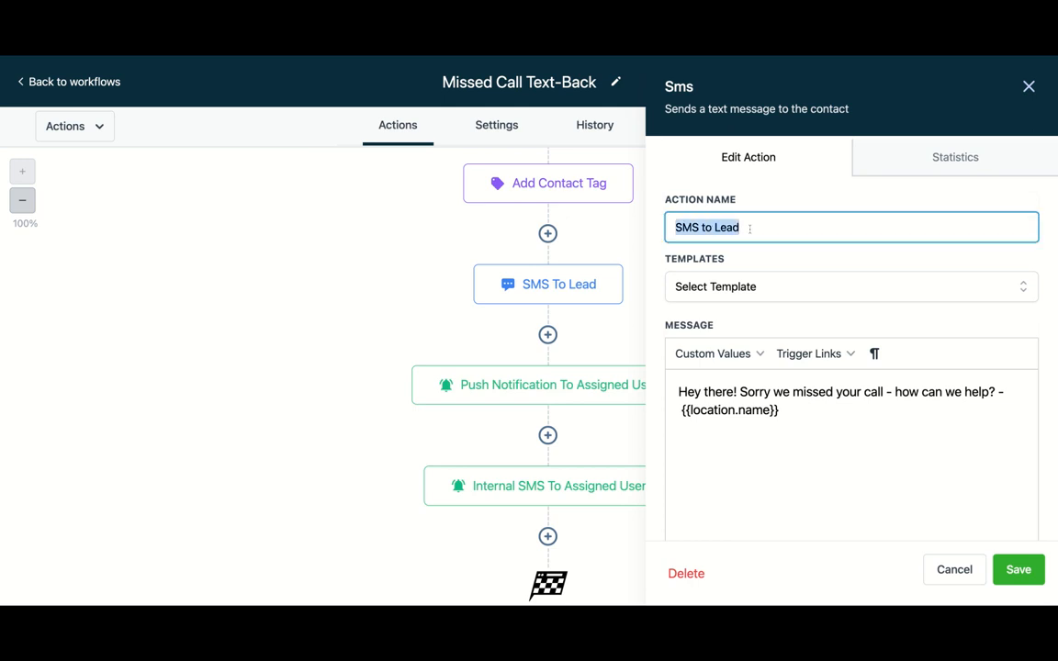
{"action": "type", "text": "Te"}
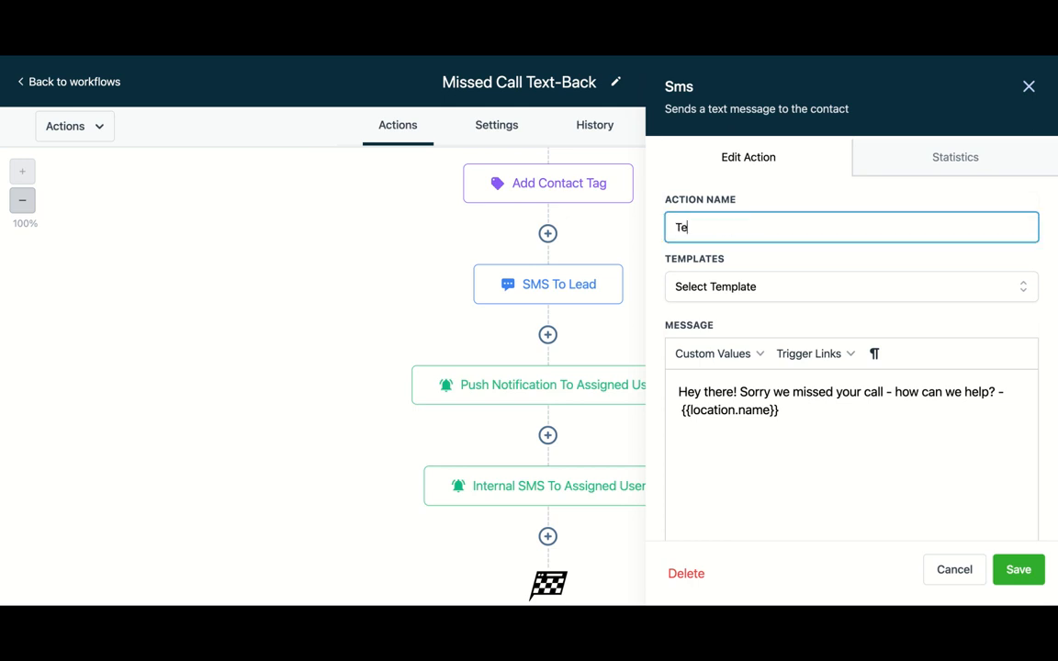
{"action": "type", "text": "xt Message to the missed call"}
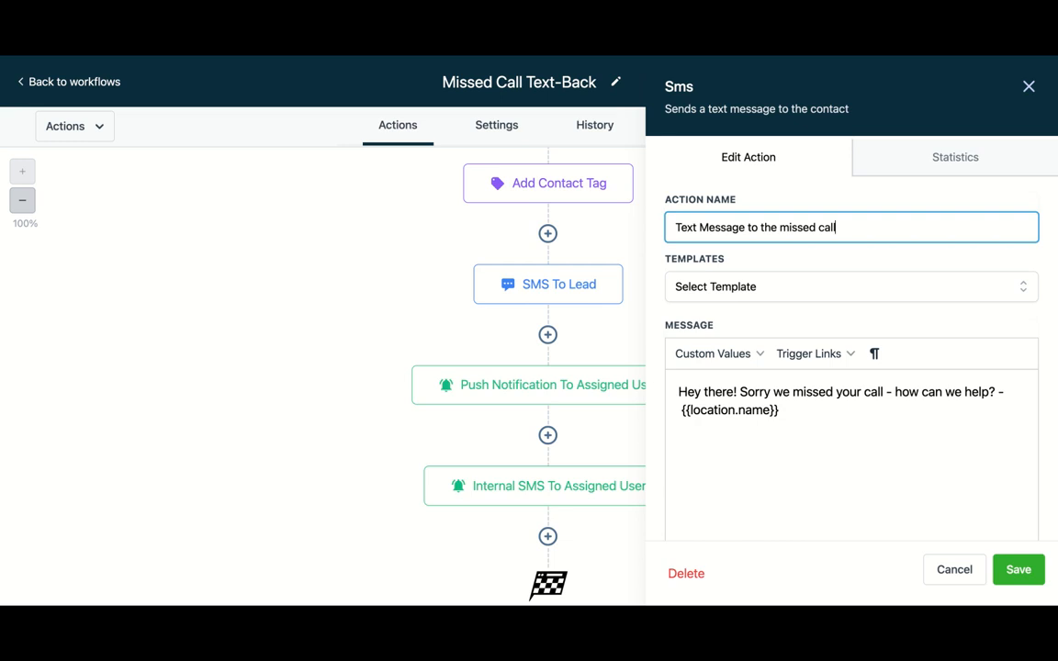
- Insert "its" and the user's Full Name custom value after "Hey there" in the SMS message
{"action": "left_click", "coordinate": [755, 393]}
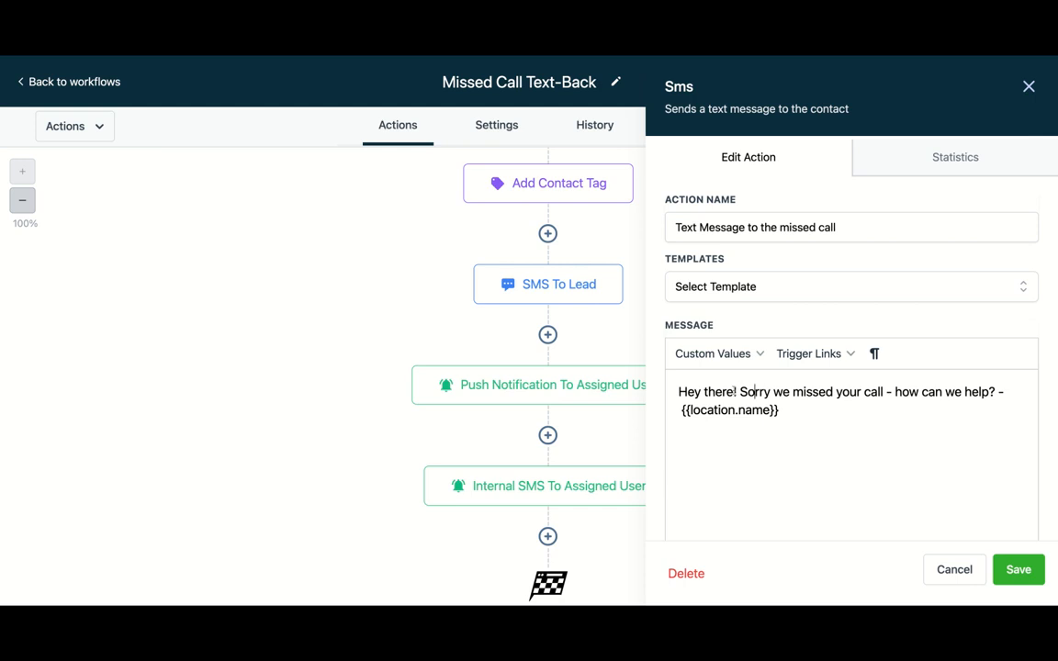
{"action": "left_click", "coordinate": [735, 391]}
{"action": "type", "text": "its"}
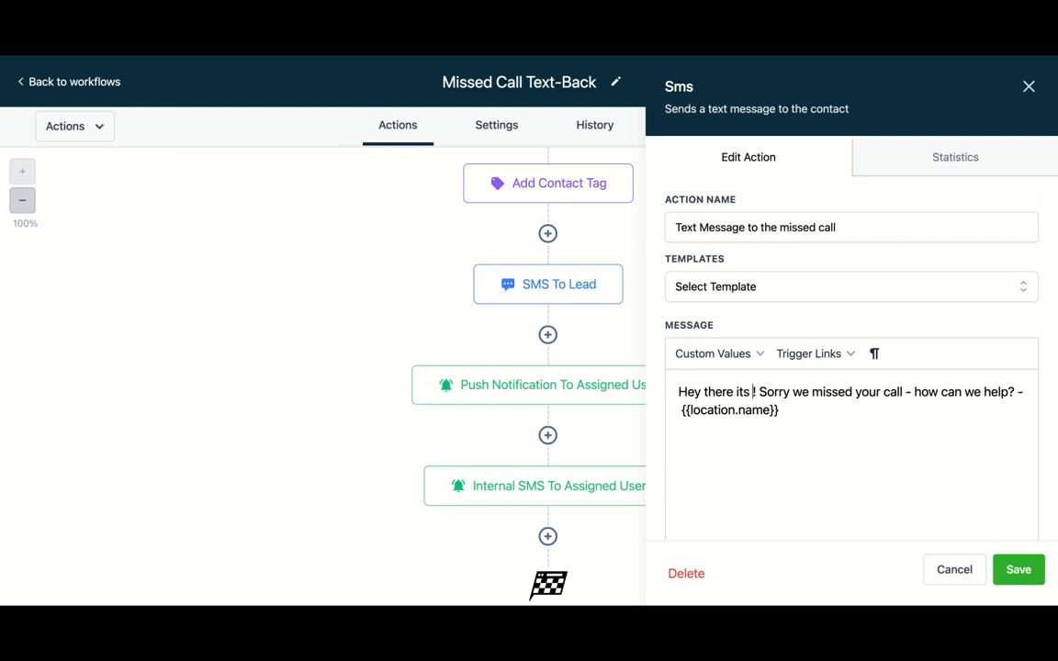
{"action": "left_click", "coordinate": [760, 355]}
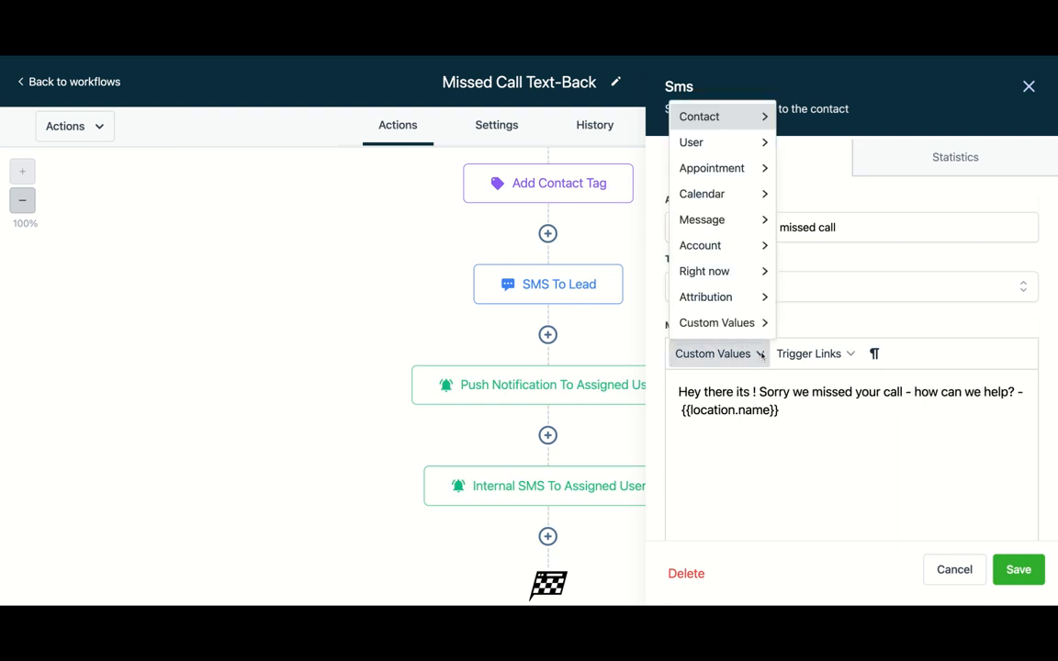
{"action": "mouse_move", "coordinate": [713, 152]}
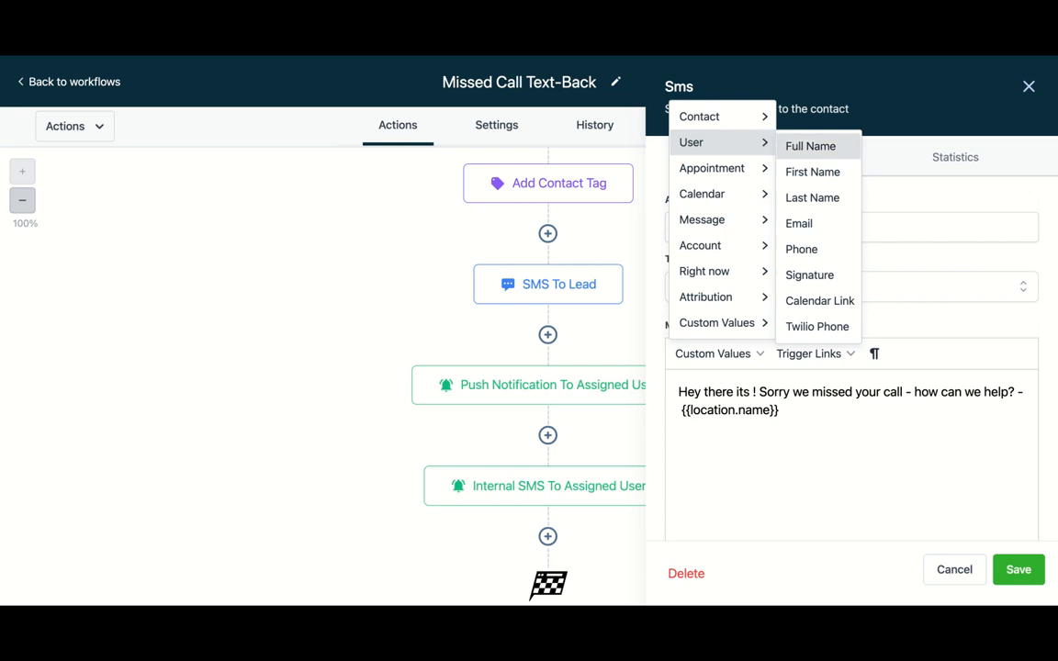
{"action": "left_click", "coordinate": [802, 148]}
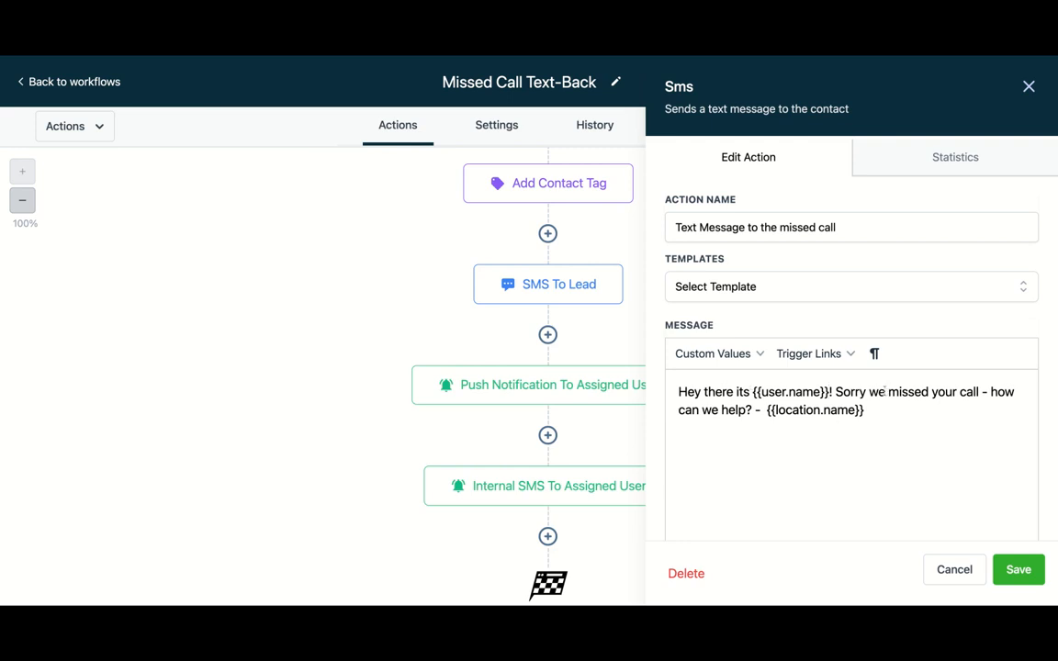
- Change "Sorry we missed" to "Sorry I missed" in the SMS message
{"action": "left_click", "coordinate": [886, 392]}
{"action": "key", "text": "BackSpace"}
{"action": "key", "text": "BackSpace"}
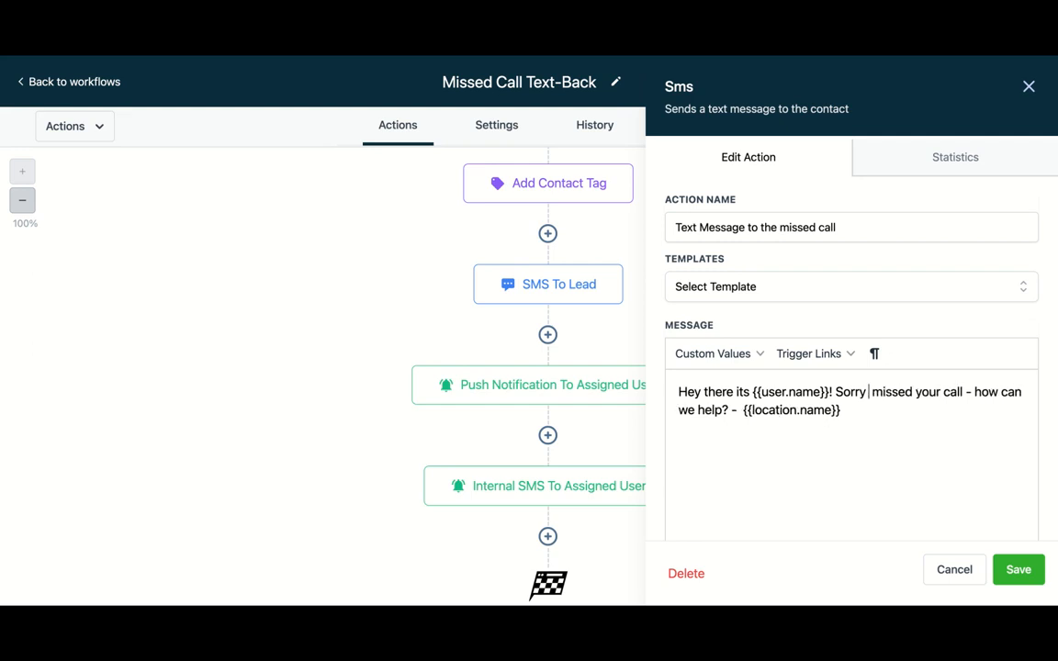
{"action": "type", "text": "I"}
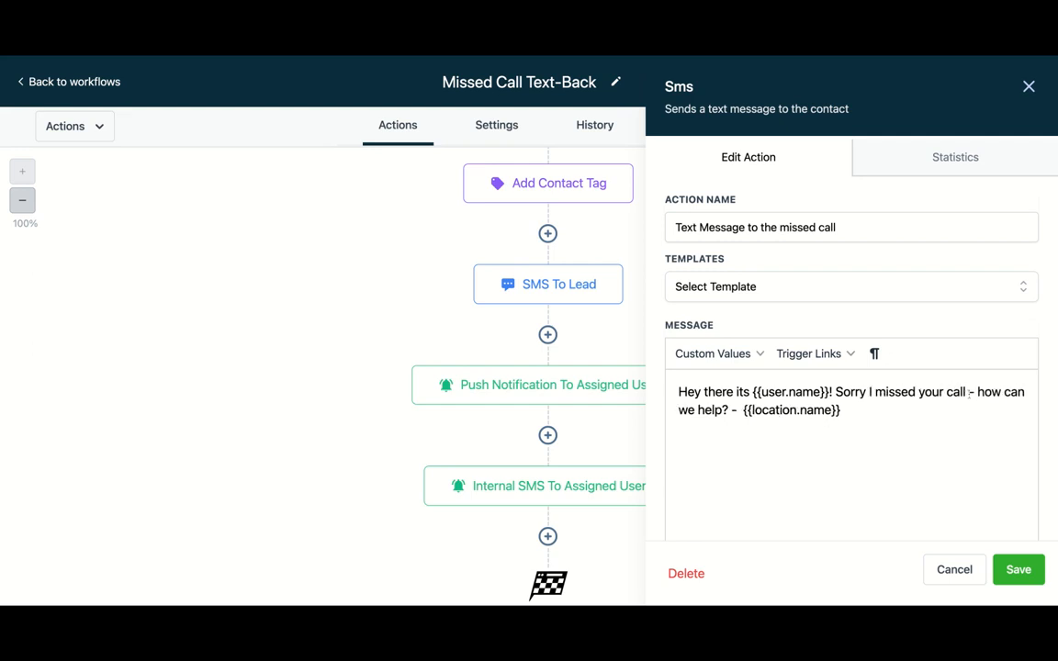
- Rewrite the end of the SMS message to read "your call. Please reply with the nature of your inquiry and also a good time to call you back"
{"action": "left_click", "coordinate": [979, 392]}
{"action": "key", "text": "BackSpace"}
{"action": "key", "text": "BackSpace"}
{"action": "key", "text": "BackSpace"}
{"action": "type", "text": ". T"}
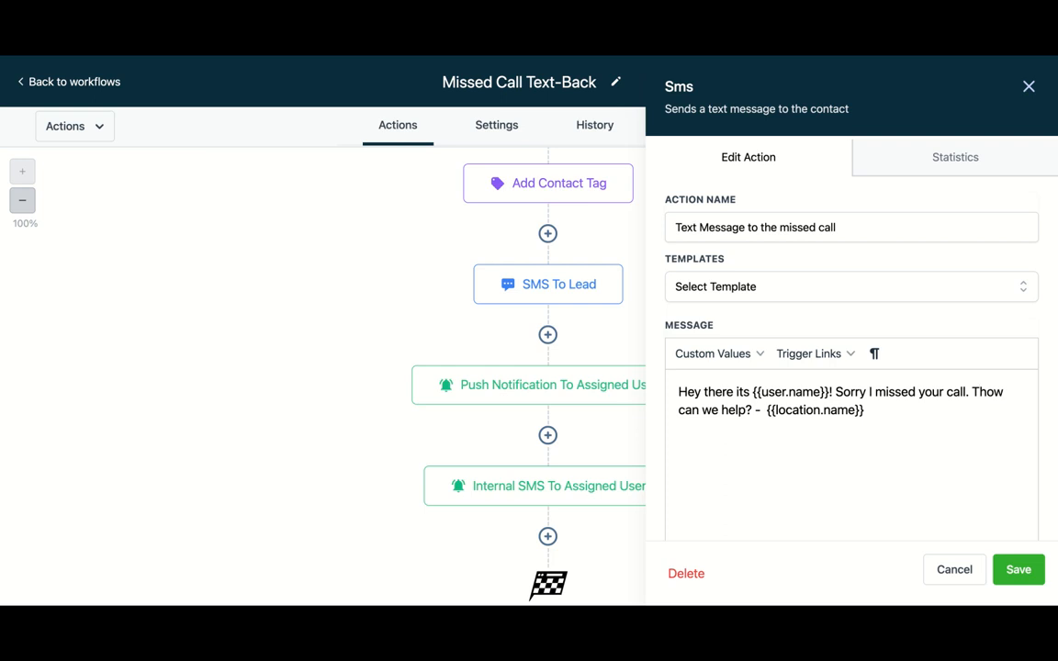
{"action": "key", "text": "BackSpace"}
{"action": "type", "text": "Please repl,y"}
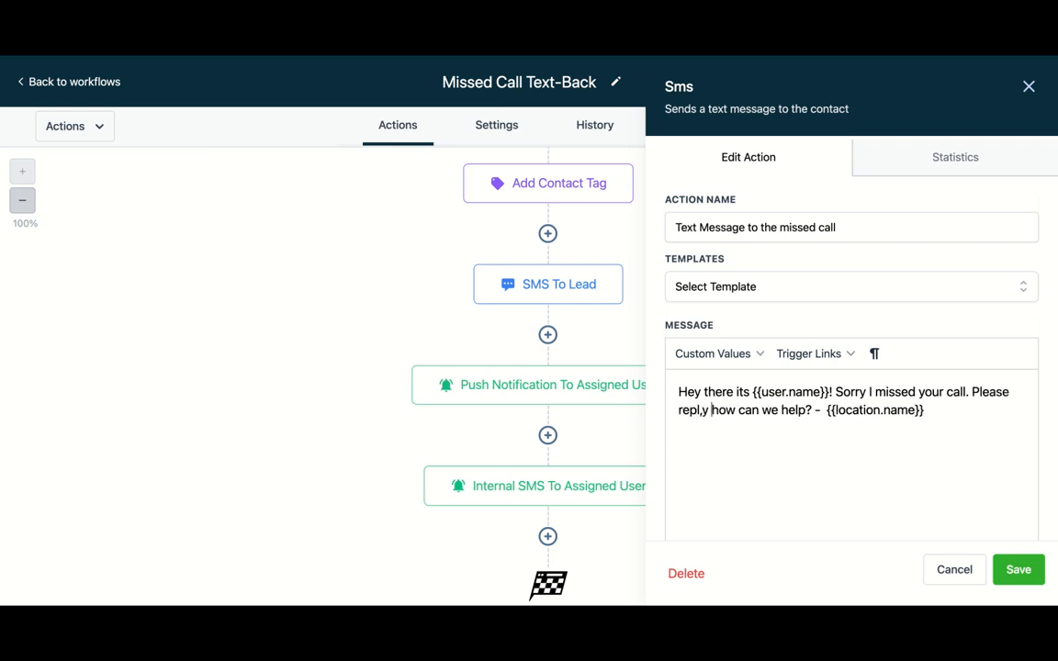
{"action": "key", "text": "BackSpace"}
{"action": "key", "text": "BackSpace"}
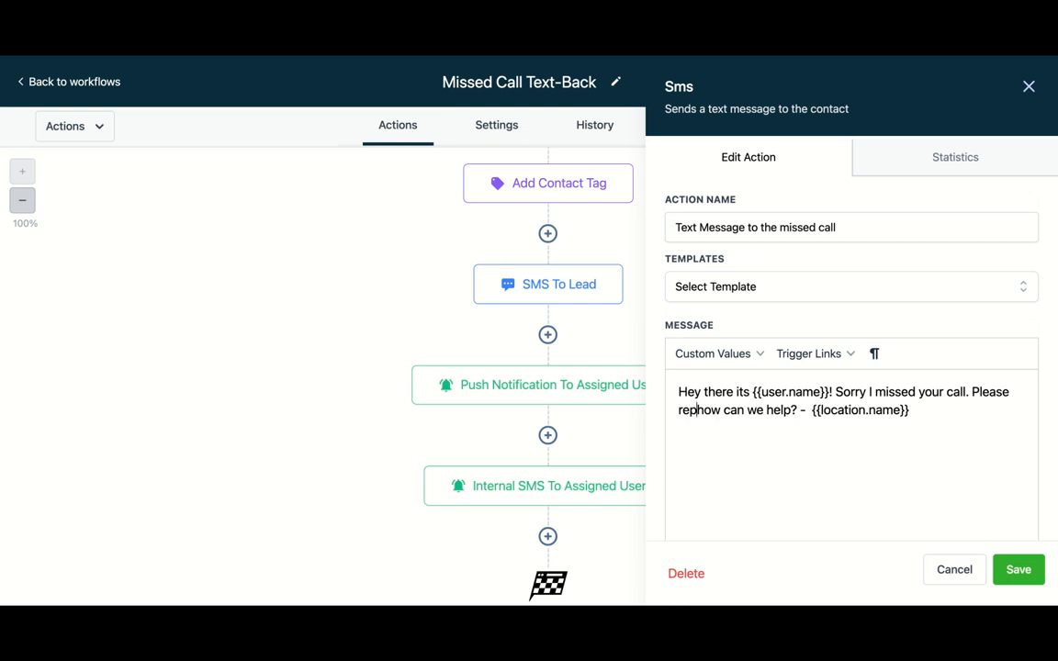
{"action": "type", "text": "y with "}
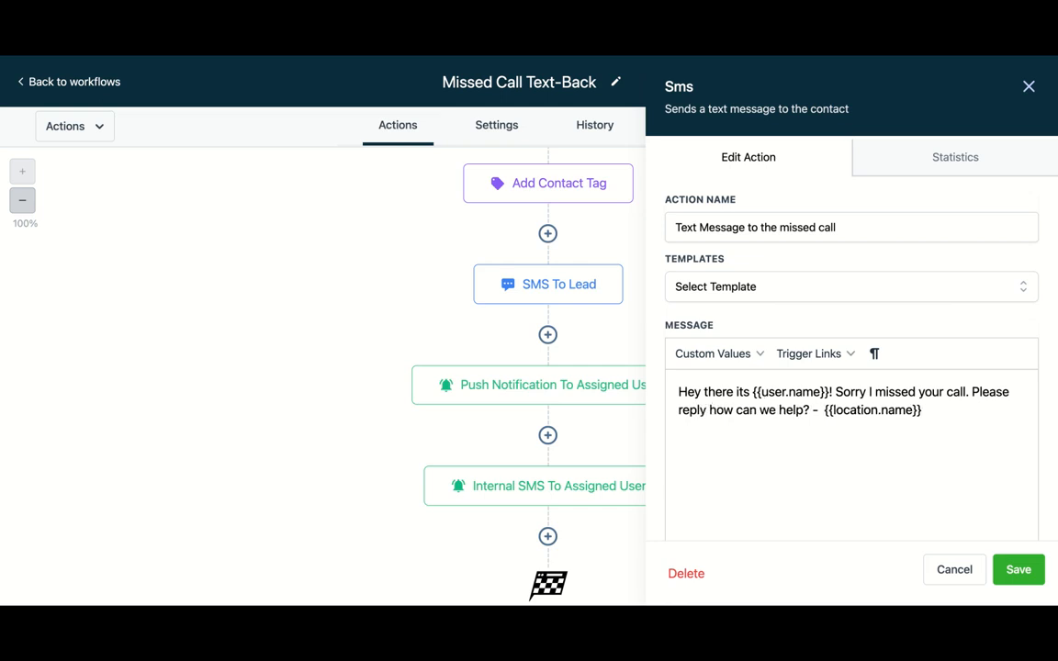
{"action": "type", "text": "the natur"}
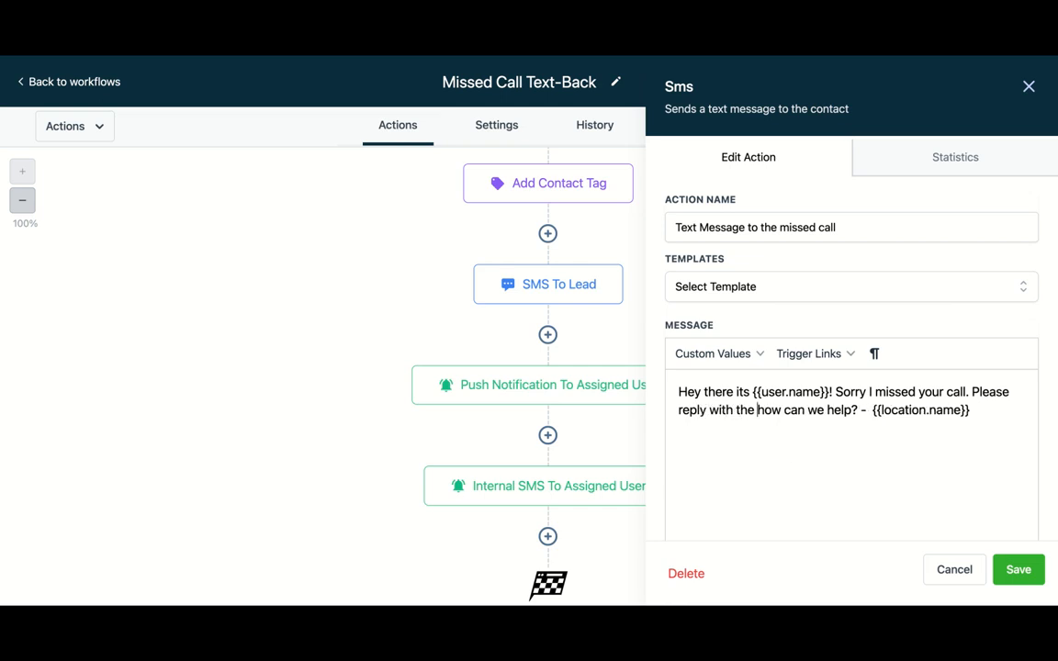
{"action": "type", "text": "e of your"}
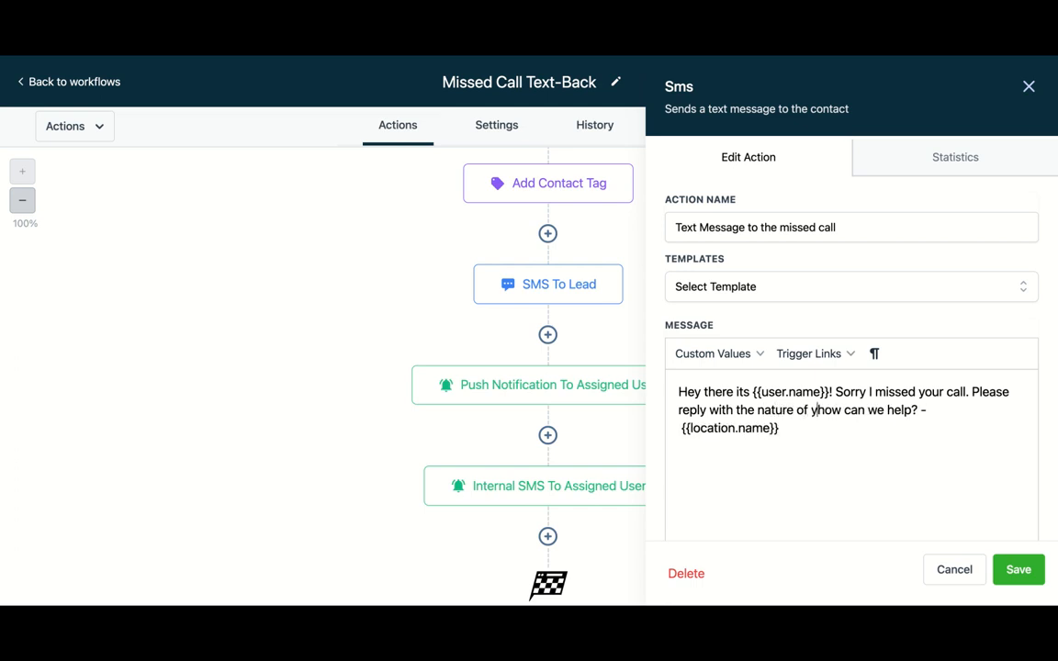
{"action": "type", "text": " inqui"}
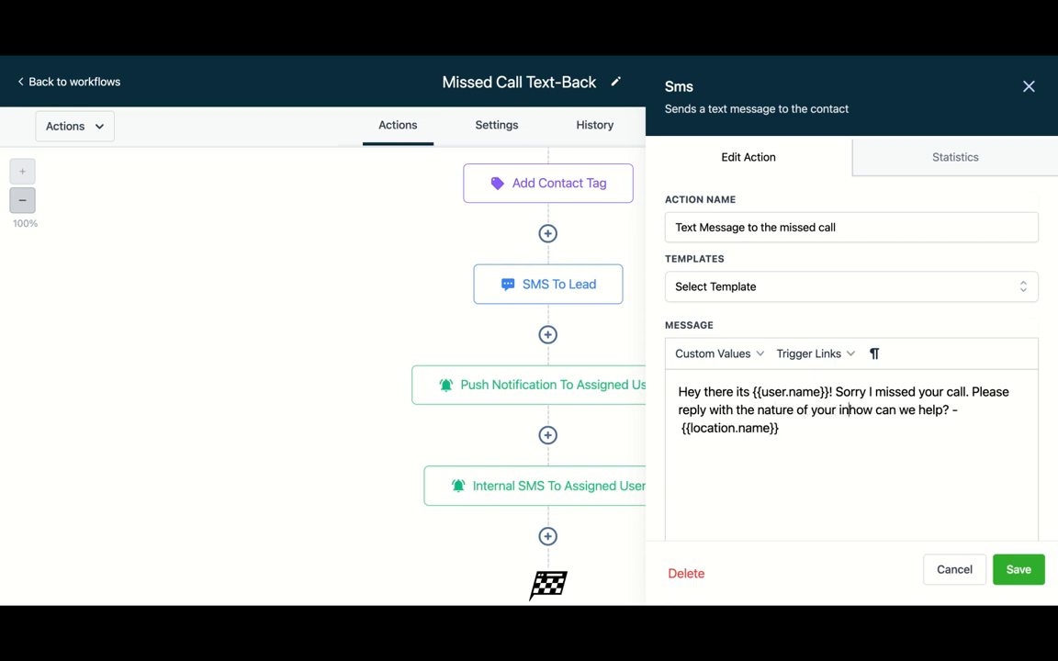
{"action": "type", "text": "ry a"}
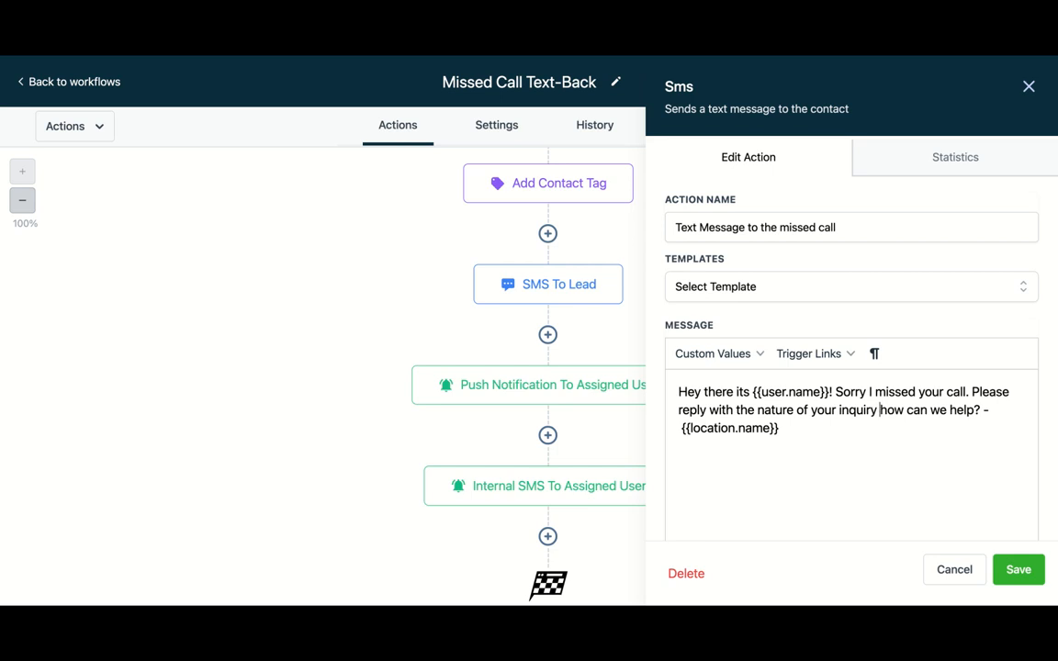
{"action": "type", "text": "nd also a go"}
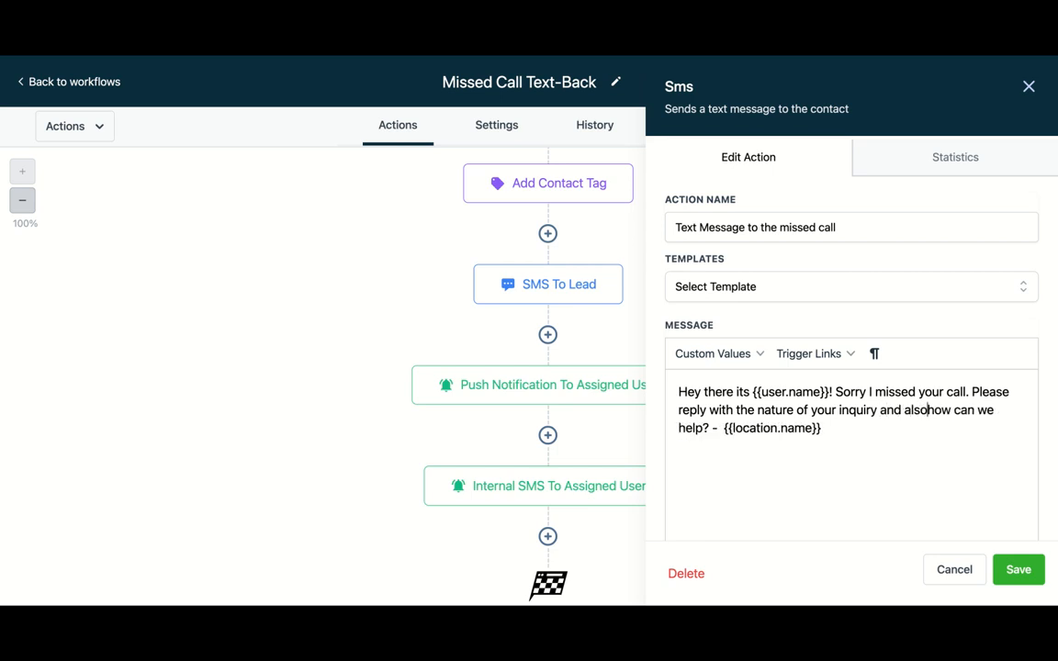
{"action": "type", "text": "od time to c"}
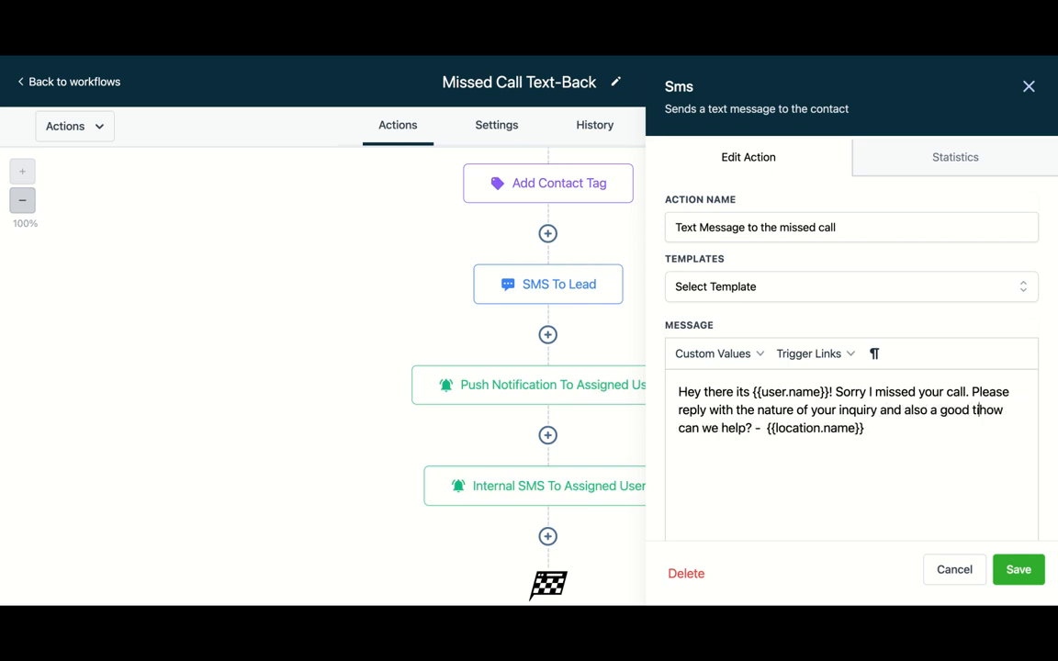
{"action": "type", "text": "all you bac"}
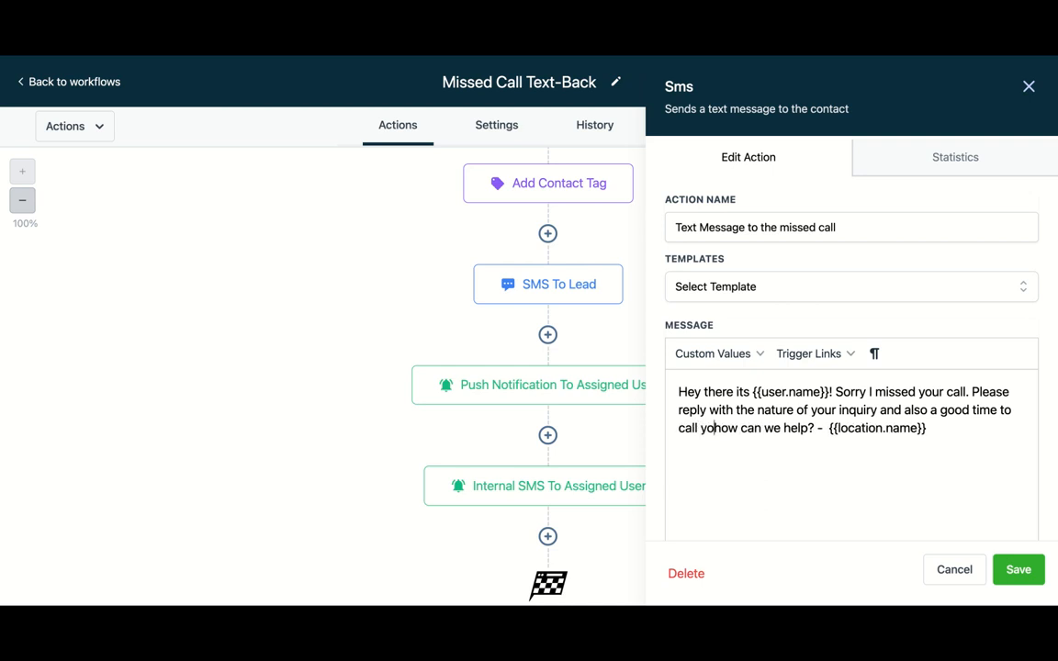
{"action": "type", "text": "k"}
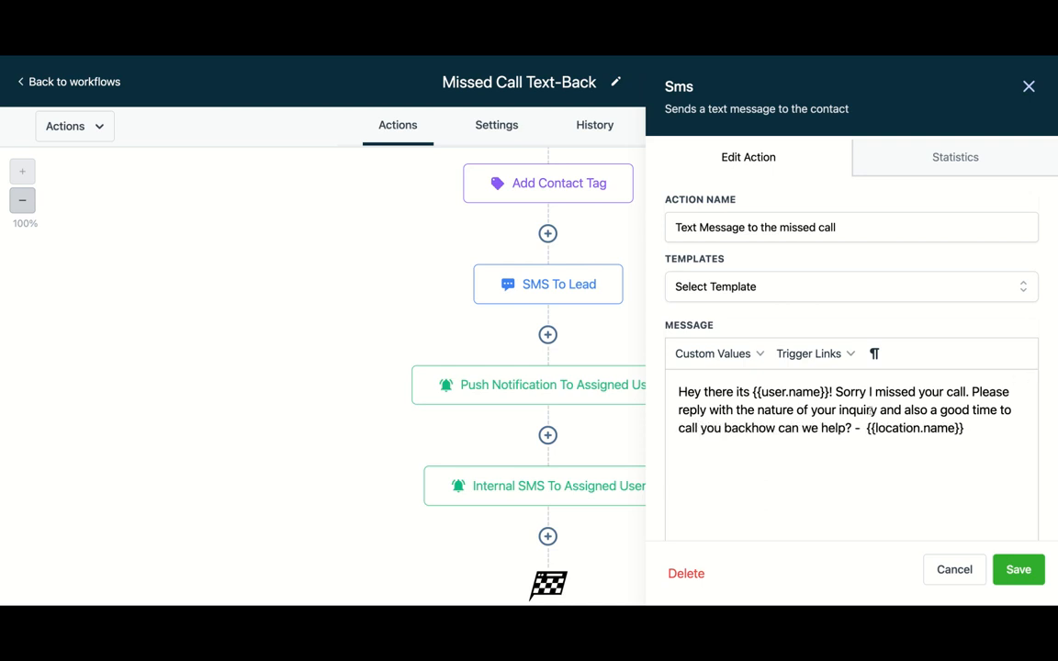
- Delete the leftover "how can we help?" from the SMS message and save the action
{"action": "key", "text": "BackSpace"}
{"action": "key", "text": "BackSpace"}
{"action": "key", "text": "BackSpace"}
{"action": "key", "text": "BackSpace"}
{"action": "key", "text": "BackSpace"}
{"action": "key", "text": "BackSpace"}
{"action": "key", "text": "BackSpace"}
{"action": "key", "text": "BackSpace"}
{"action": "key", "text": "BackSpace"}
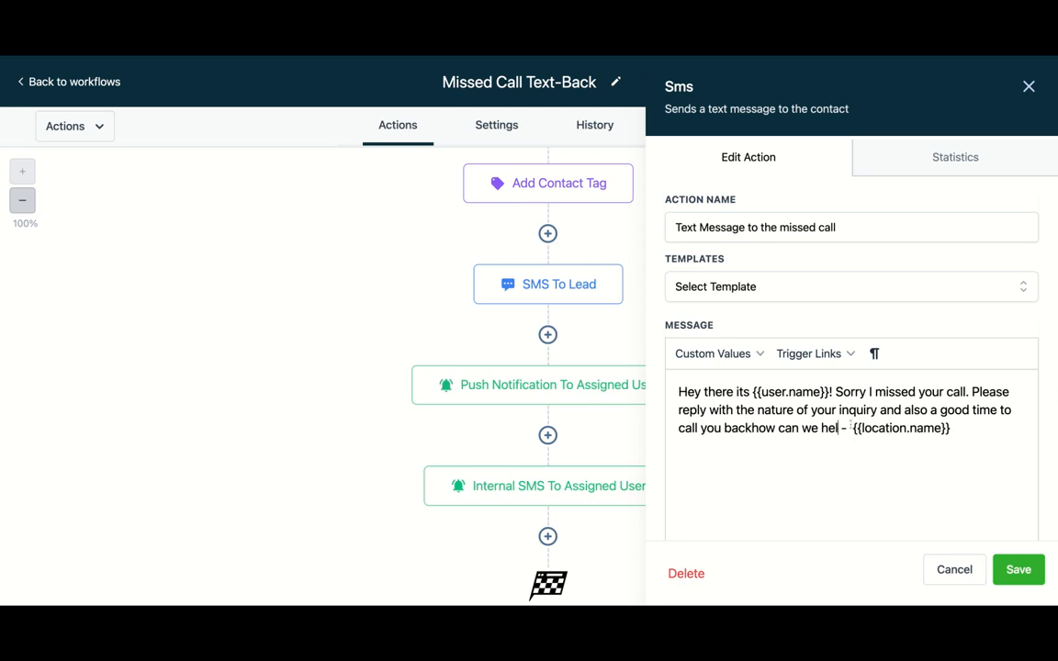
{"action": "key", "text": "BackSpace"}
{"action": "key", "text": "BackSpace"}
{"action": "key", "text": "BackSpace"}
{"action": "key", "text": "BackSpace"}
{"action": "key", "text": "BackSpace"}
{"action": "key", "text": "BackSpace"}
{"action": "key", "text": "BackSpace"}
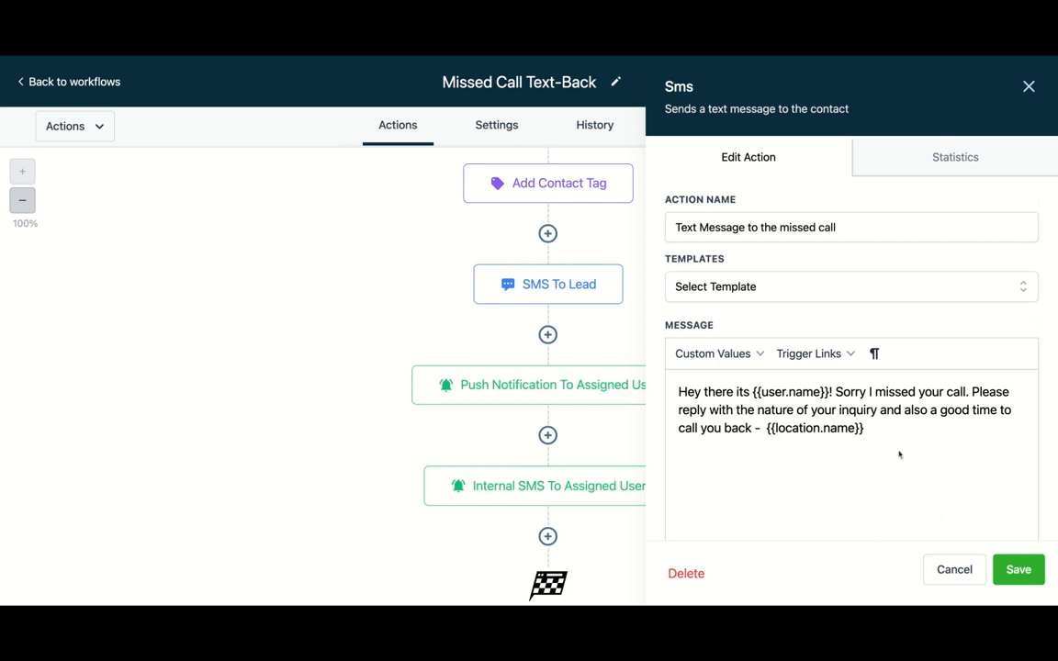
{"action": "left_click", "coordinate": [1019, 568]}
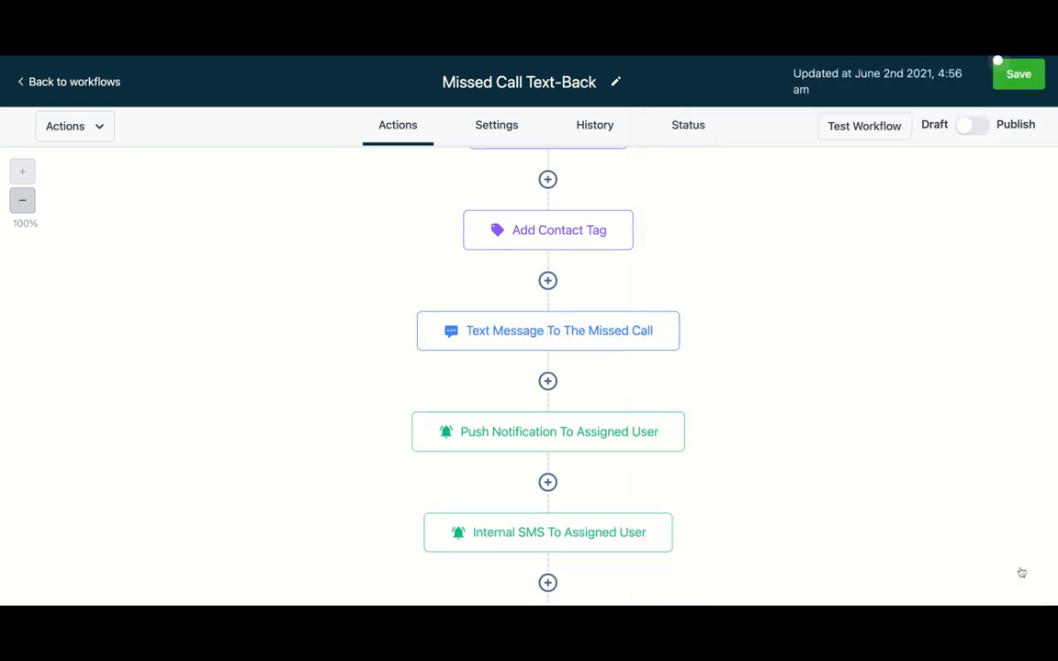
- Review the Push Notification To Assigned User action's title and message, then close it with save
{"action": "scroll", "coordinate": [842, 386], "scroll_direction": "down", "scroll_amount": 1}
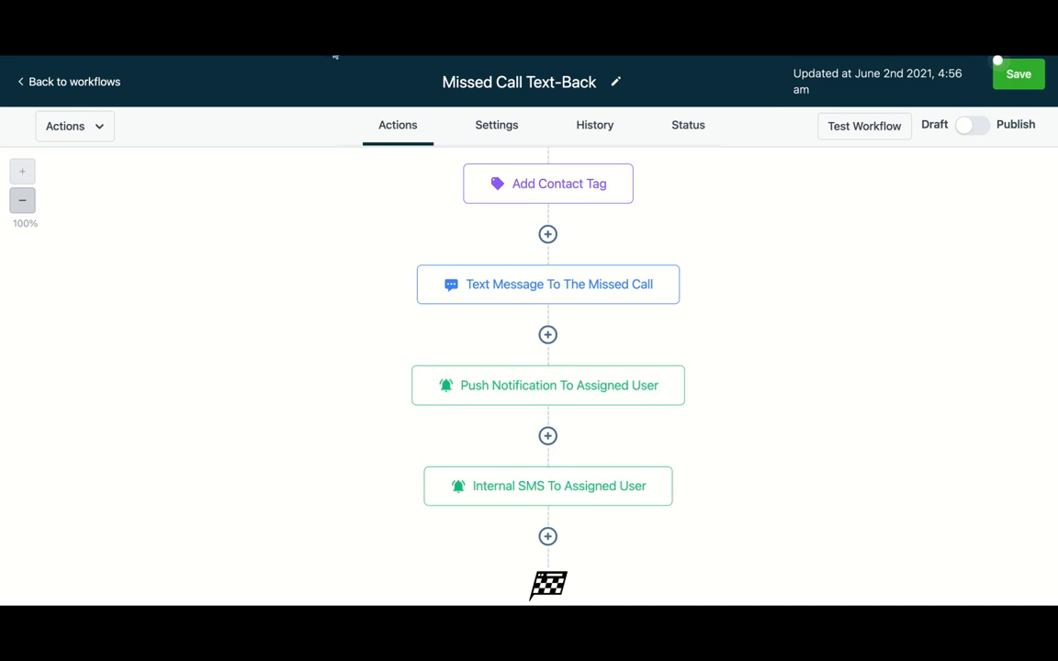
{"action": "left_click", "coordinate": [575, 391]}
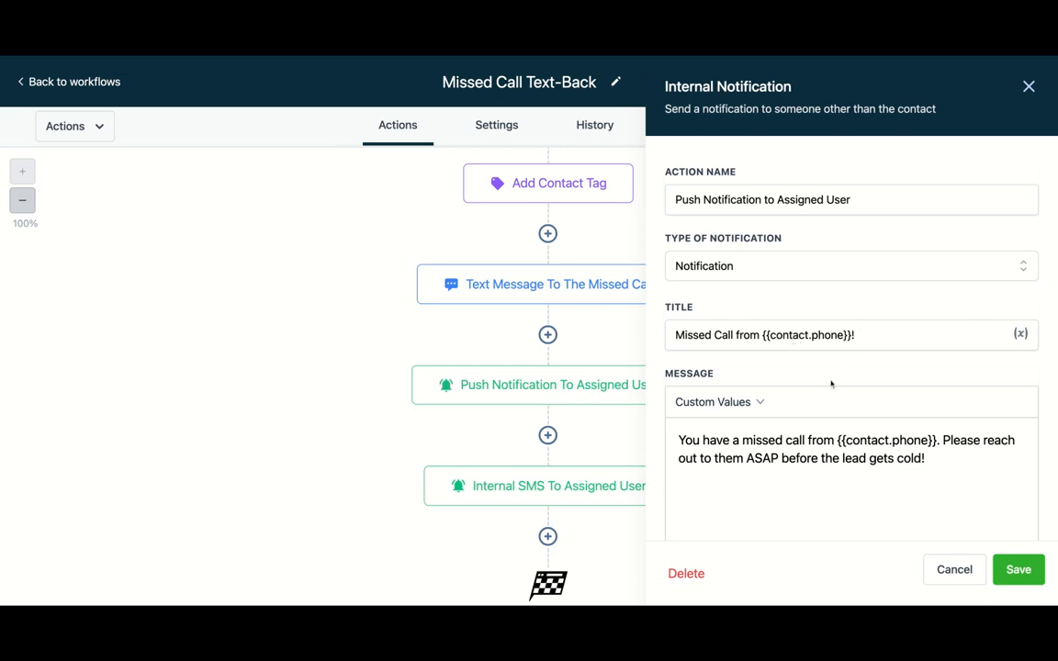
{"action": "scroll", "coordinate": [744, 377], "scroll_direction": "down", "scroll_amount": 2}
{"action": "scroll", "coordinate": [746, 372], "scroll_direction": "down", "scroll_amount": 1}
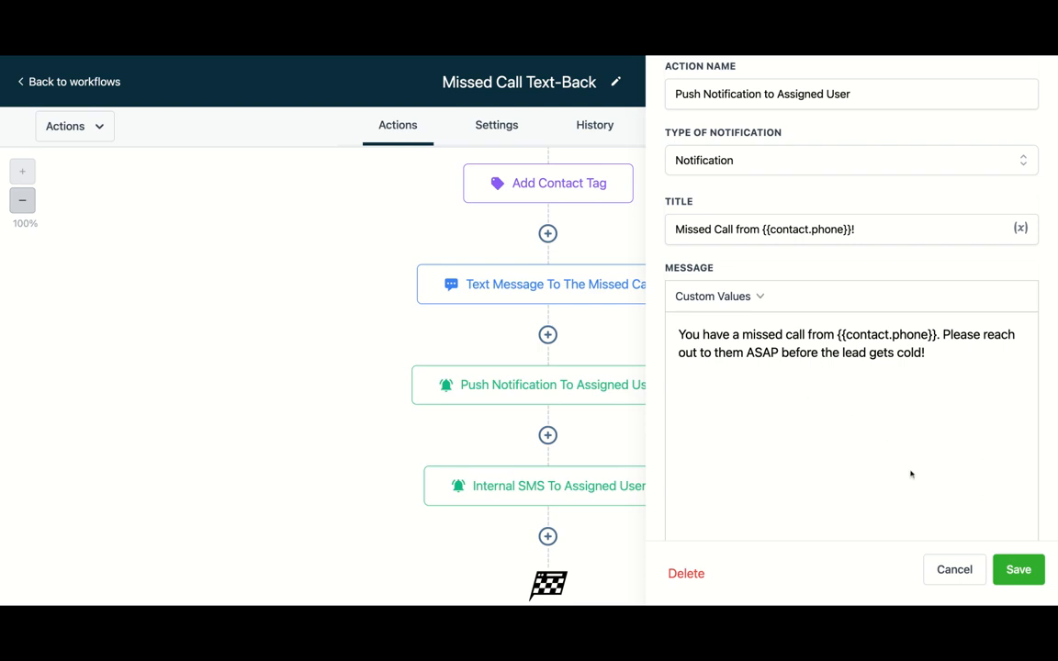
{"action": "left_click", "coordinate": [1012, 570]}
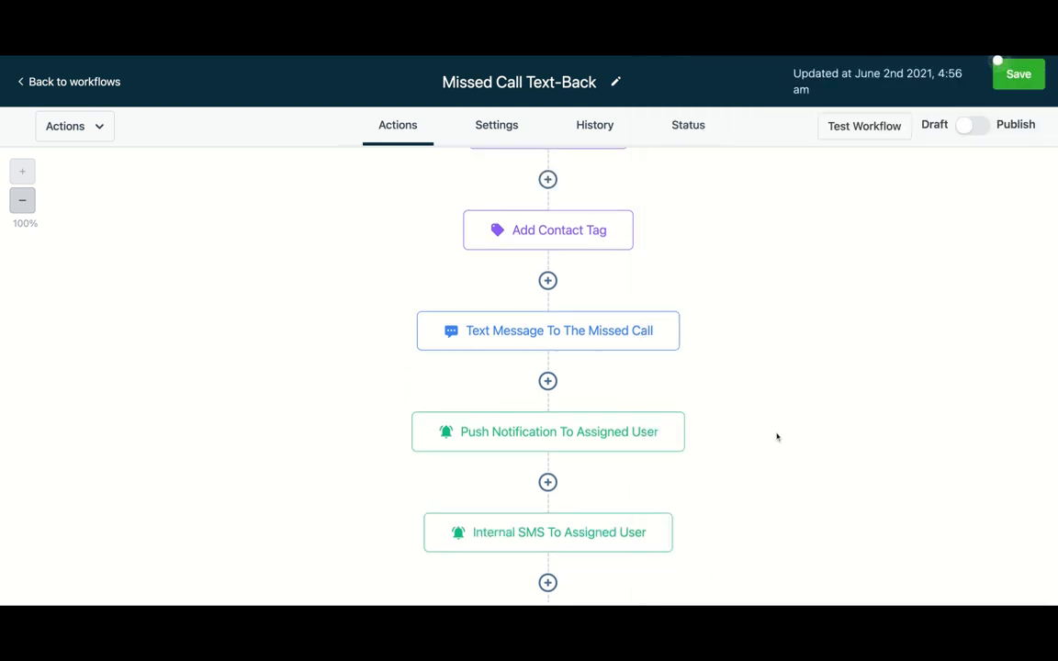
- Open the Internal SMS To Assigned User action and examine its To User Type options and message
{"action": "scroll", "coordinate": [777, 438], "scroll_direction": "down", "scroll_amount": 1}
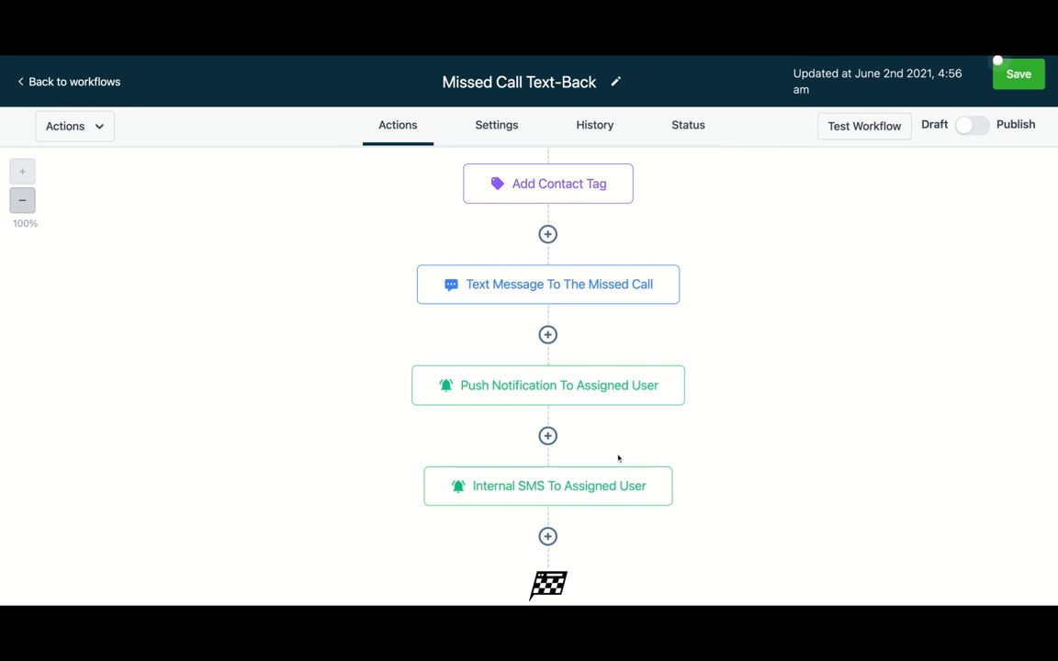
{"action": "left_click", "coordinate": [603, 495]}
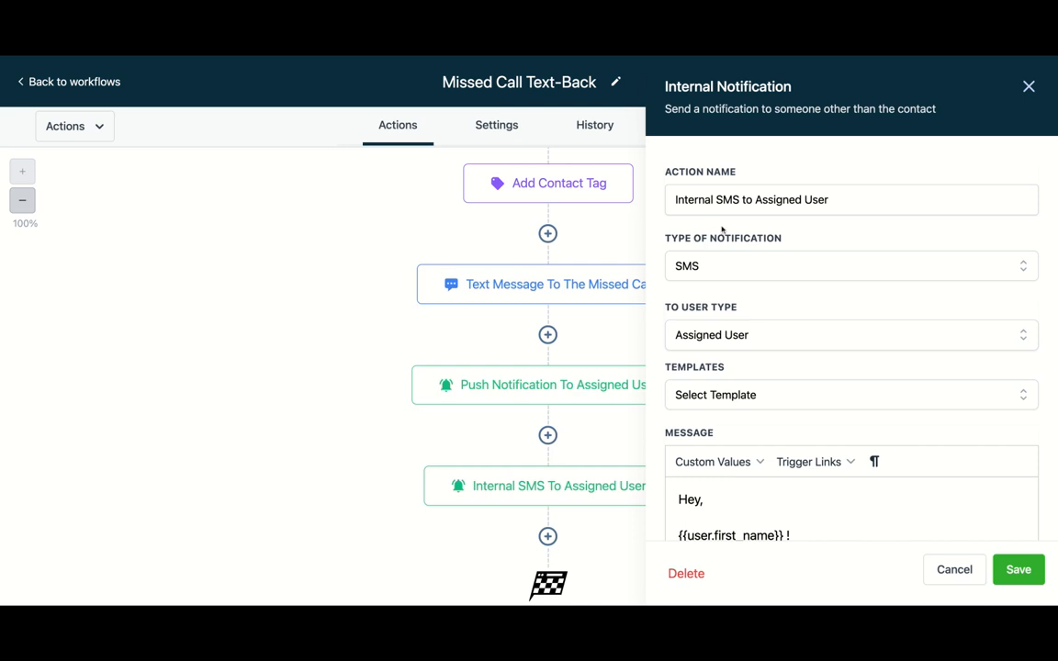
{"action": "scroll", "coordinate": [732, 257], "scroll_direction": "down", "scroll_amount": 1}
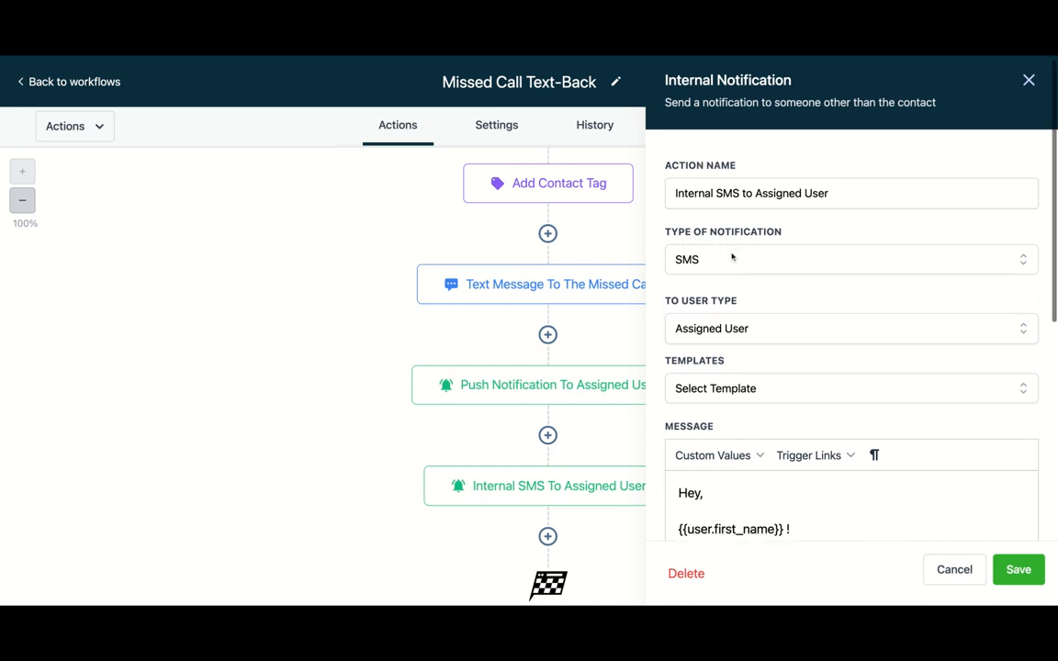
{"action": "scroll", "coordinate": [732, 258], "scroll_direction": "down", "scroll_amount": 2}
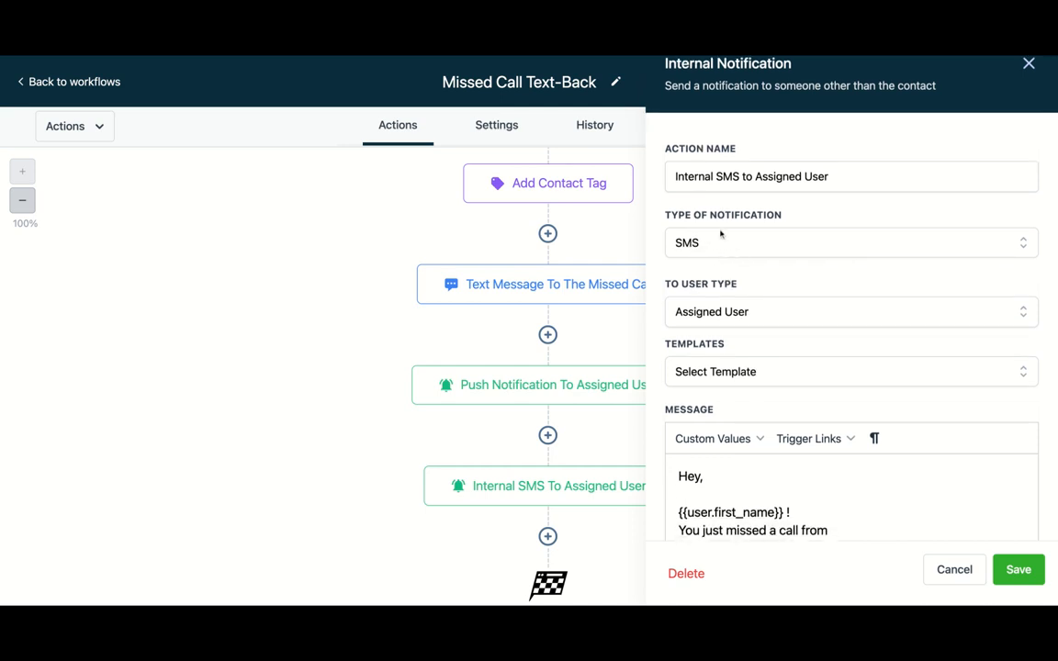
{"action": "scroll", "coordinate": [721, 234], "scroll_direction": "down", "scroll_amount": 3}
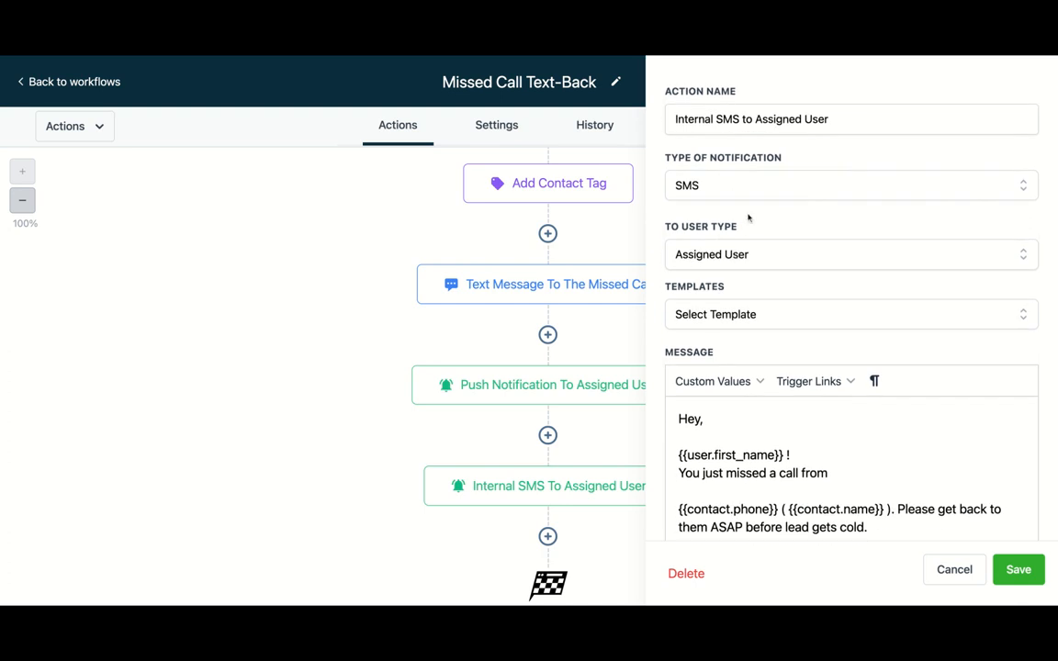
{"action": "scroll", "coordinate": [749, 218], "scroll_direction": "down", "scroll_amount": 4}
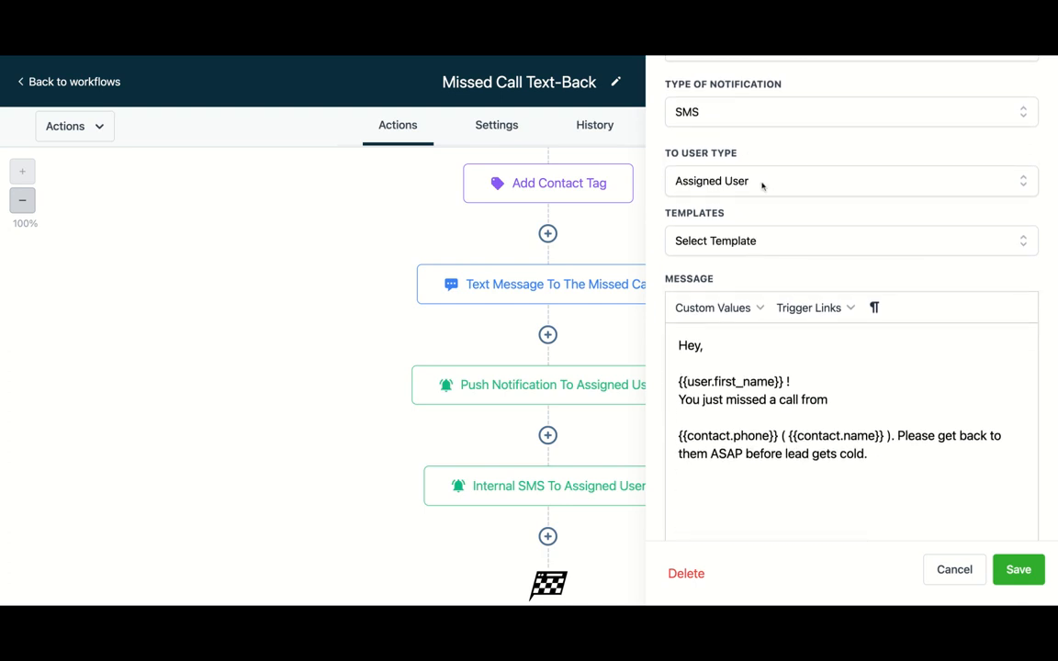
{"action": "left_click", "coordinate": [761, 187]}
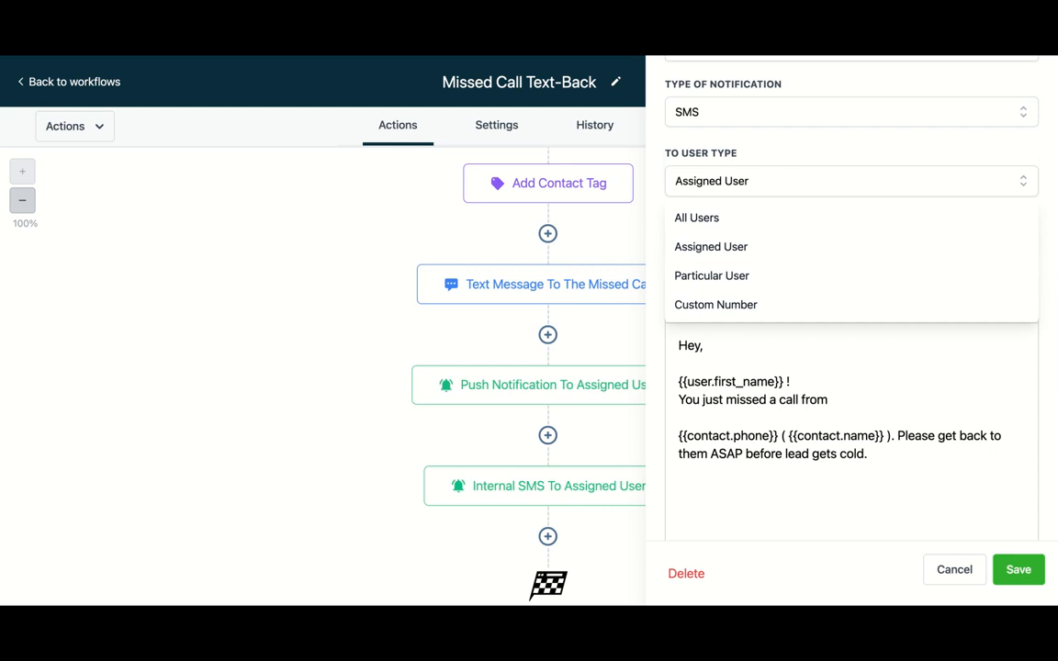
{"action": "left_click", "coordinate": [688, 169]}
{"action": "scroll", "coordinate": [569, 202], "scroll_direction": "up", "scroll_amount": 3}
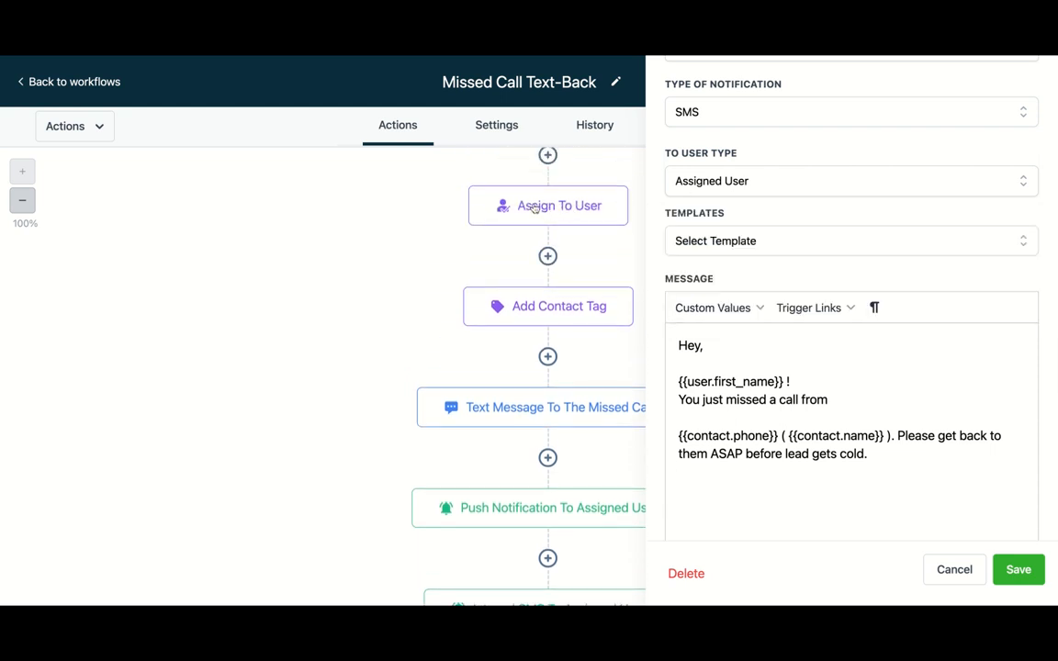
{"action": "left_click", "coordinate": [702, 176]}
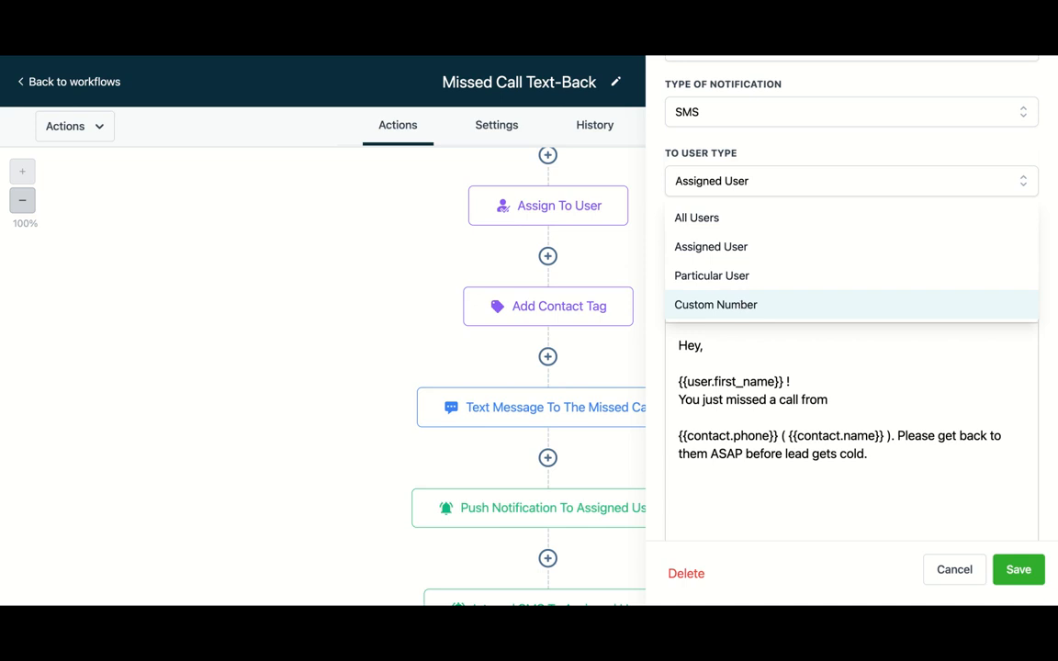
{"action": "left_click", "coordinate": [761, 192]}
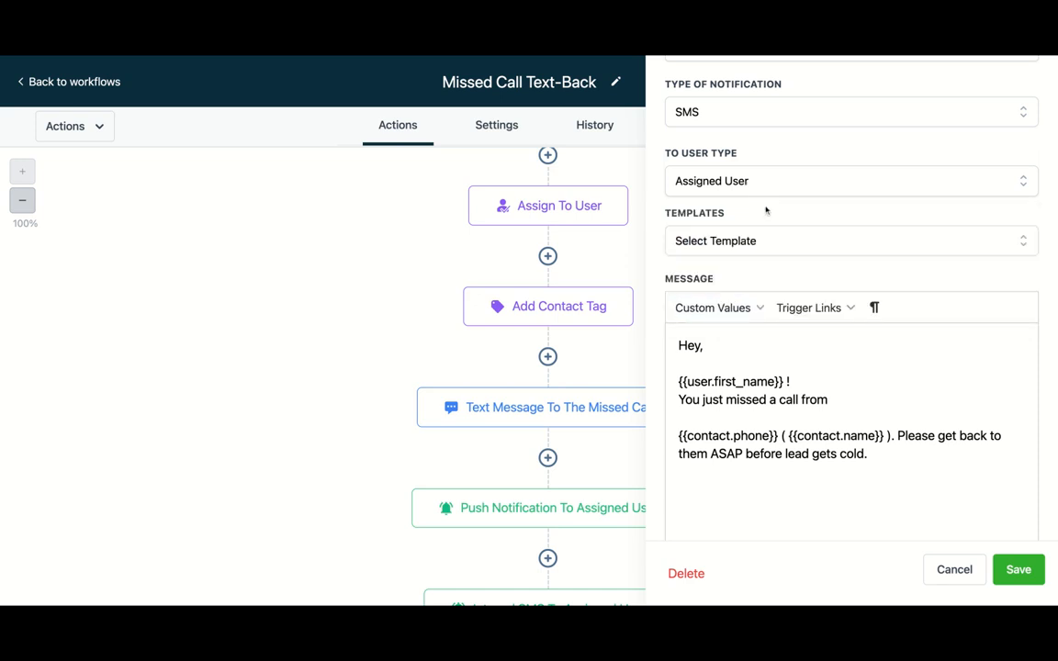
{"action": "scroll", "coordinate": [768, 241], "scroll_direction": "down", "scroll_amount": 2}
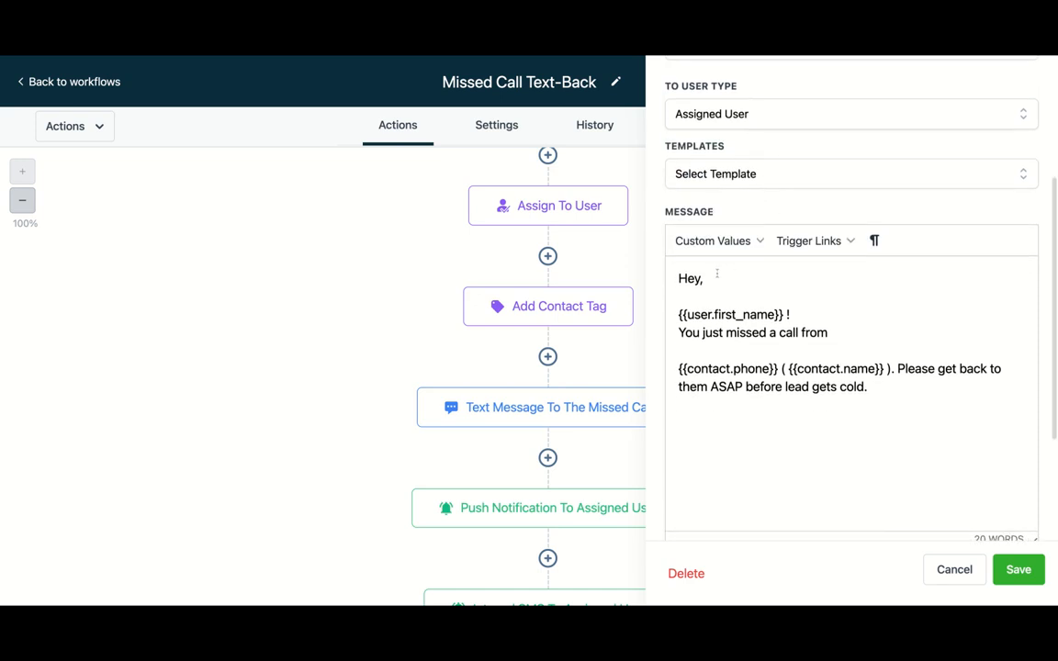
- Join the internal SMS lines so it reads "Hey {{user.first_name}} ! You just missed a call from {{contact.phone}}"
{"action": "left_click", "coordinate": [716, 278]}
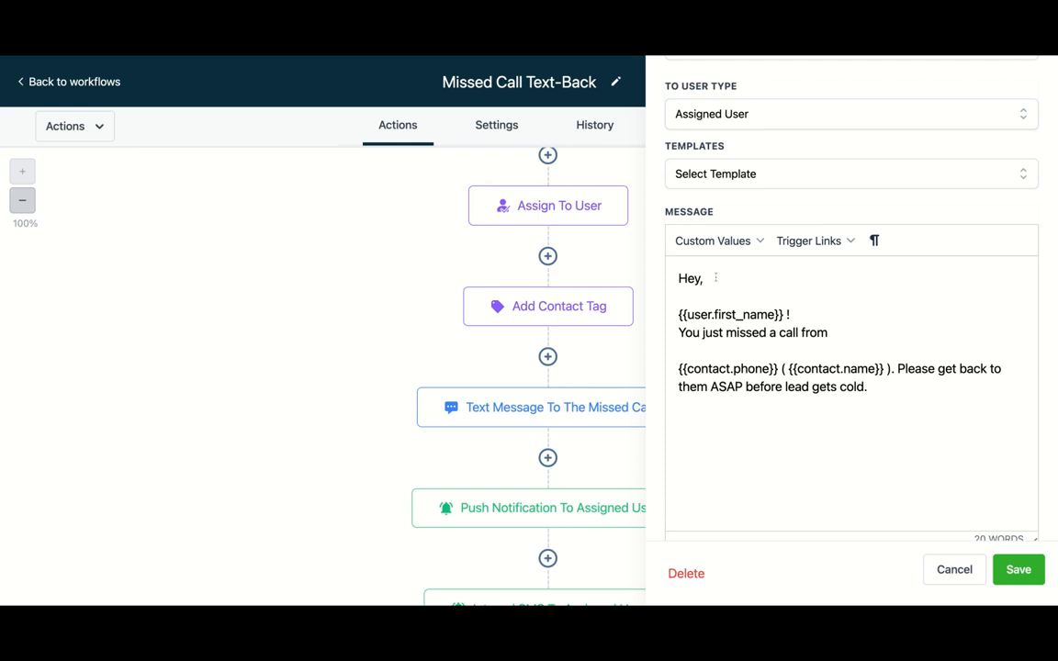
{"action": "key", "text": "BackSpace"}
{"action": "key", "text": "Delete"}
{"action": "key", "text": "Delete"}
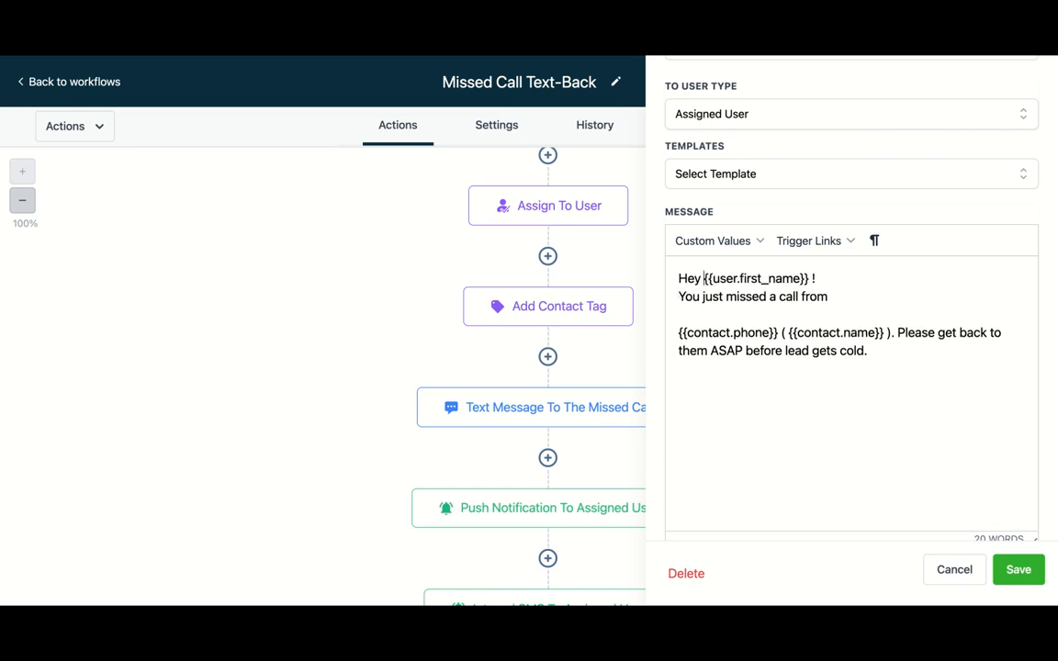
{"action": "left_click", "coordinate": [680, 332]}
{"action": "key", "text": "BackSpace"}
{"action": "key", "text": "BackSpace"}
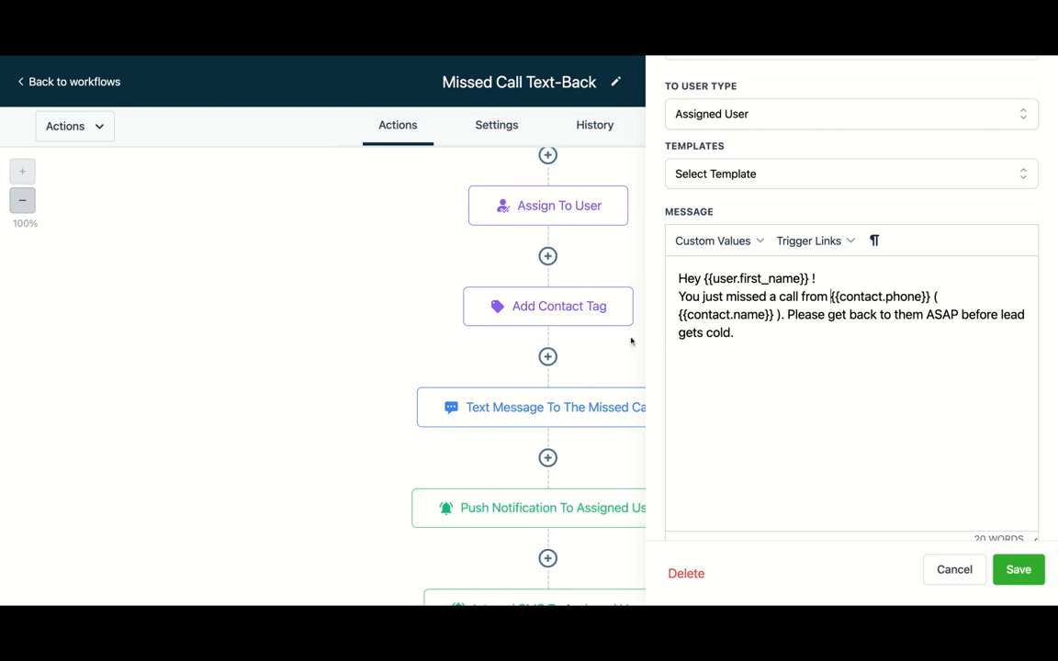
- Tidy the spacing so the internal SMS reads "({{contact.name}}). Please get back to them ASAP before lead gets cold." and save the action
{"action": "left_click", "coordinate": [680, 315]}
{"action": "key", "text": "BackSpace"}
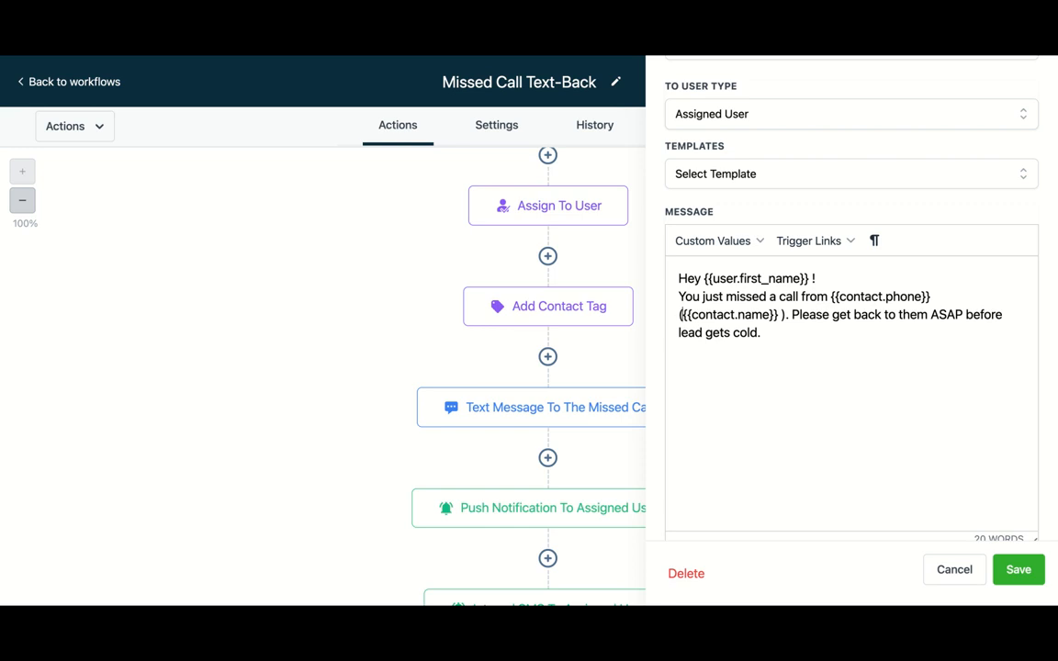
{"action": "left_click", "coordinate": [785, 314]}
{"action": "key", "text": "BackSpace"}
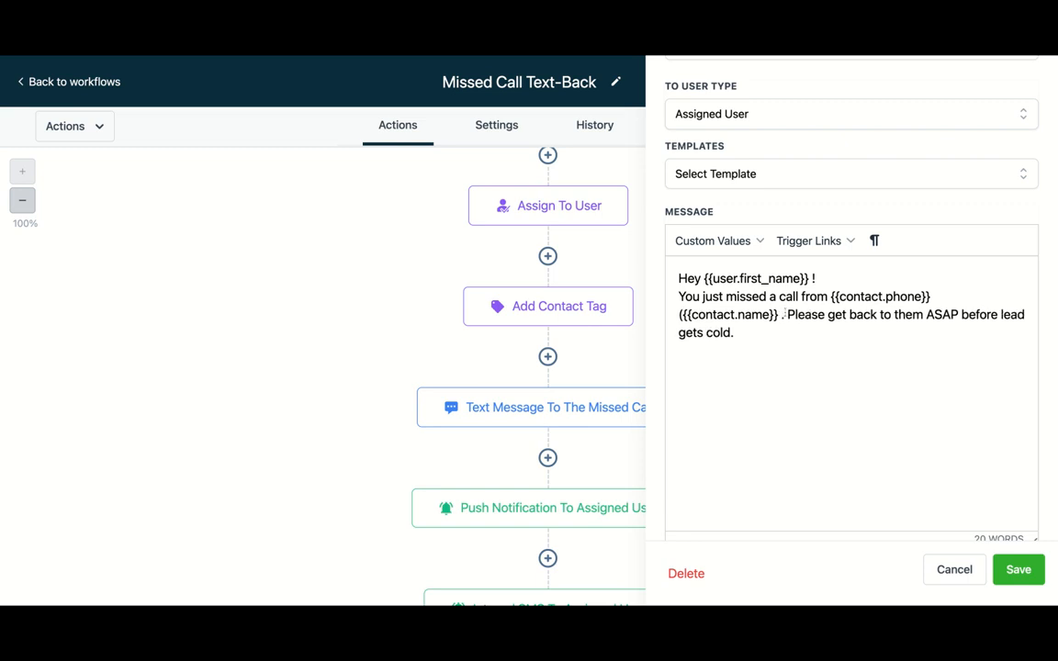
{"action": "key", "text": "BackSpace"}
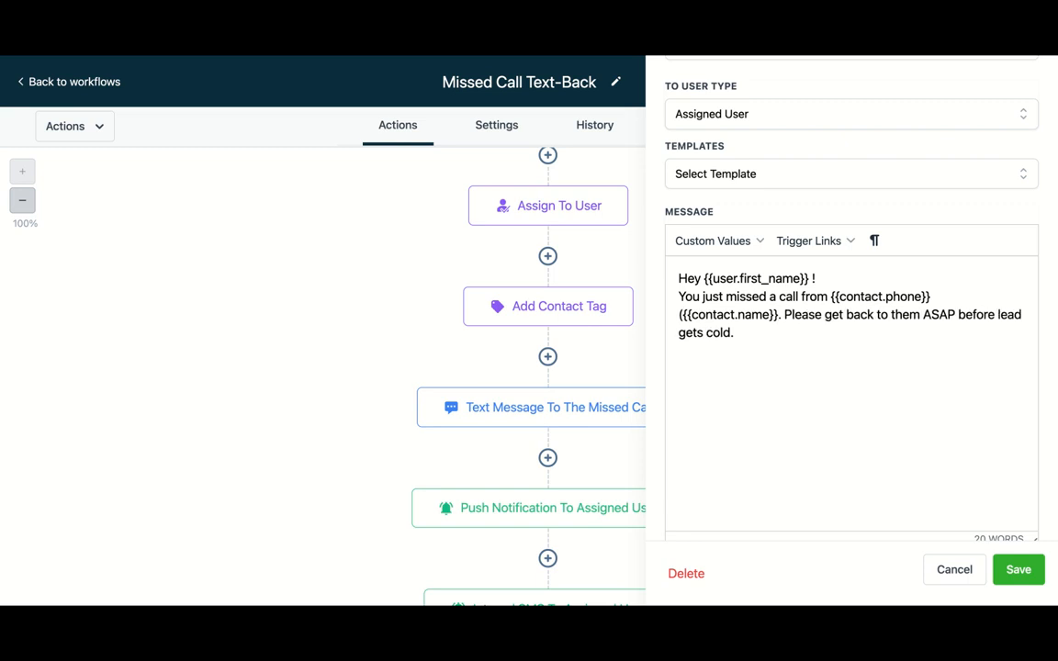
{"action": "left_click", "coordinate": [937, 295]}
{"action": "left_click", "coordinate": [1018, 571]}
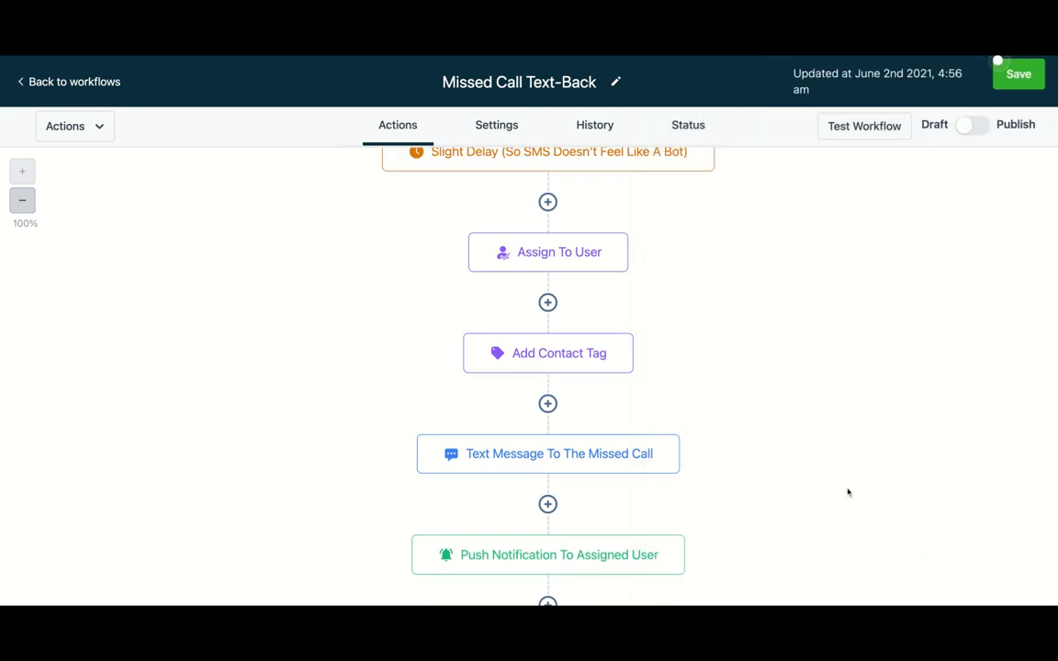
- Switch the workflow from Draft to Publish and save the workflow
{"action": "scroll", "coordinate": [848, 493], "scroll_direction": "down", "scroll_amount": 2}
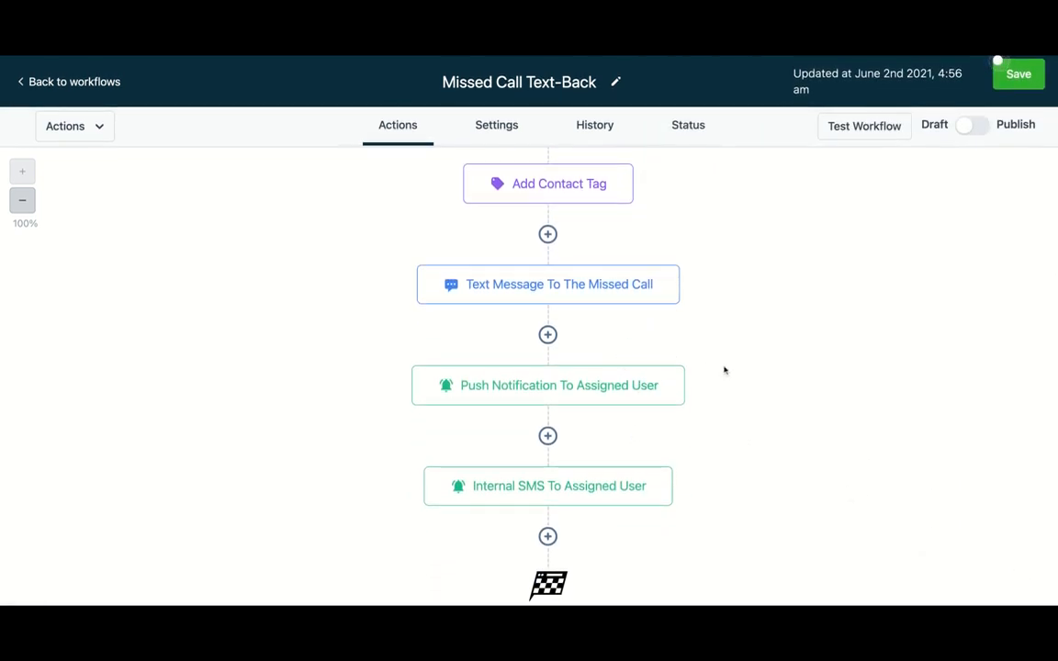
{"action": "scroll", "coordinate": [741, 370], "scroll_direction": "up", "scroll_amount": 4}
{"action": "scroll", "coordinate": [741, 370], "scroll_direction": "down", "scroll_amount": 4}
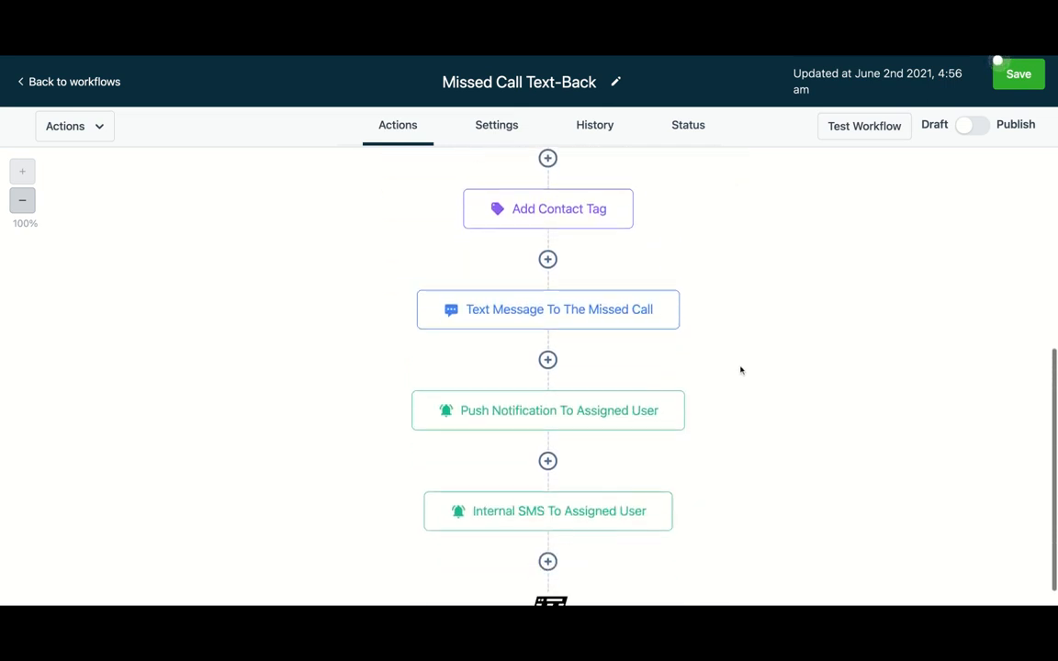
{"action": "scroll", "coordinate": [740, 369], "scroll_direction": "up", "scroll_amount": 5}
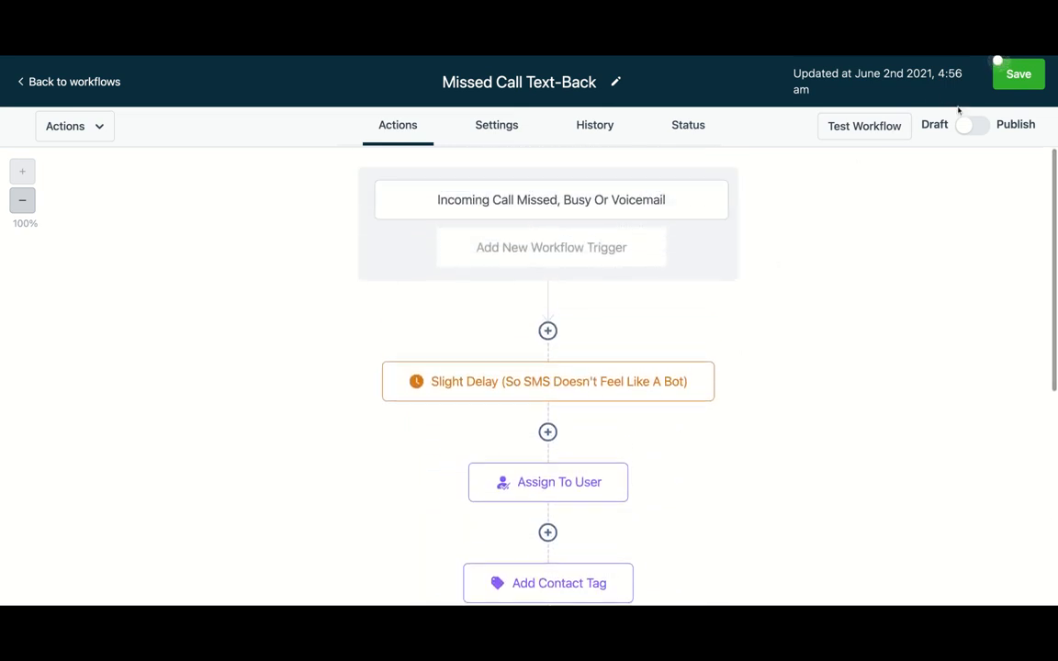
{"action": "left_click", "coordinate": [983, 134]}
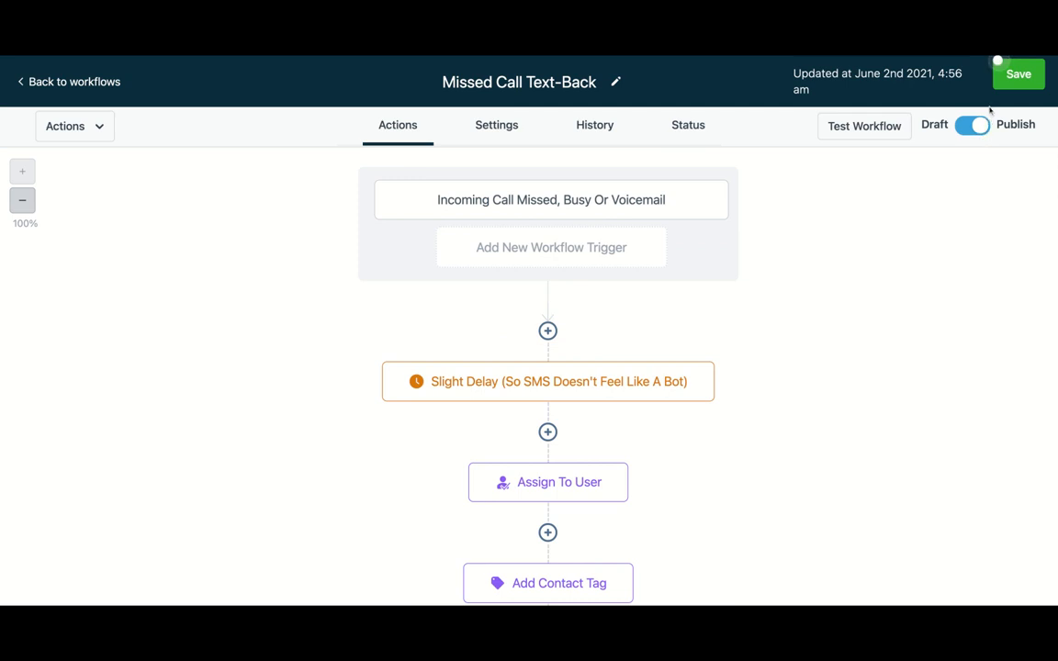
{"action": "left_click", "coordinate": [1017, 79]}
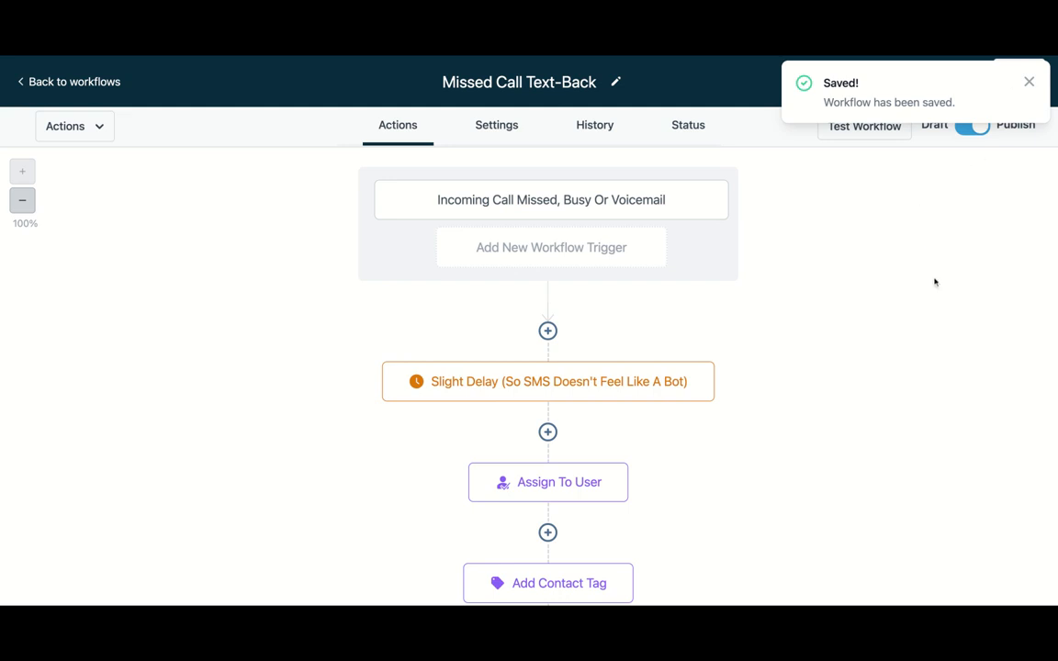
- Browse the workflow's Settings, History and Status tabs
{"action": "scroll", "coordinate": [858, 470], "scroll_direction": "down", "scroll_amount": 1}
{"action": "scroll", "coordinate": [858, 470], "scroll_direction": "down", "scroll_amount": 3}
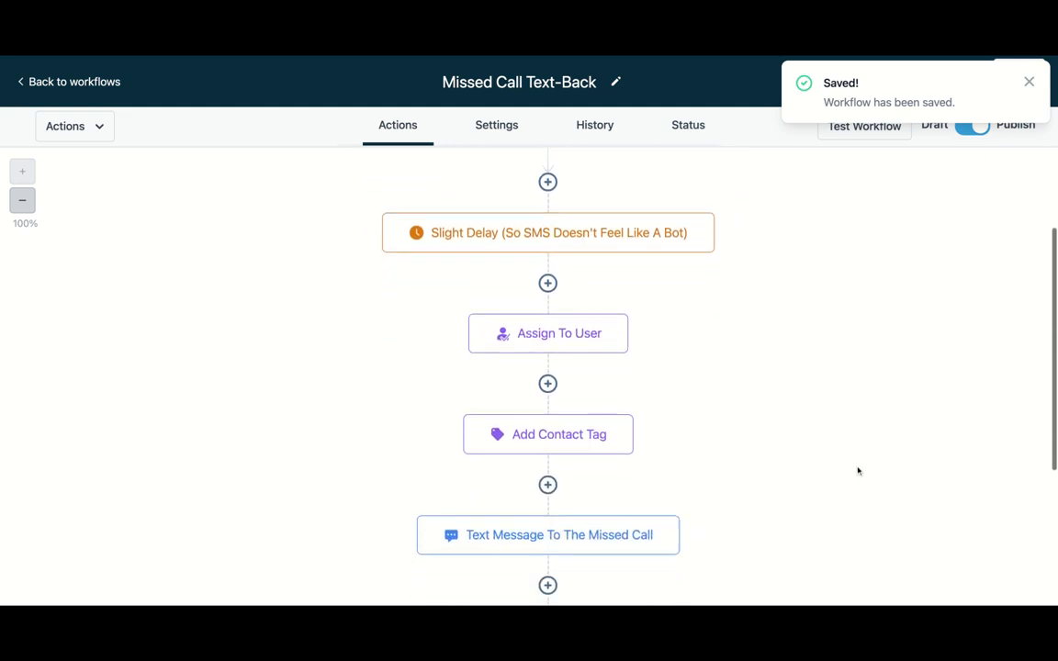
{"action": "scroll", "coordinate": [858, 471], "scroll_direction": "up", "scroll_amount": 2}
{"action": "scroll", "coordinate": [548, 368], "scroll_direction": "up", "scroll_amount": 3}
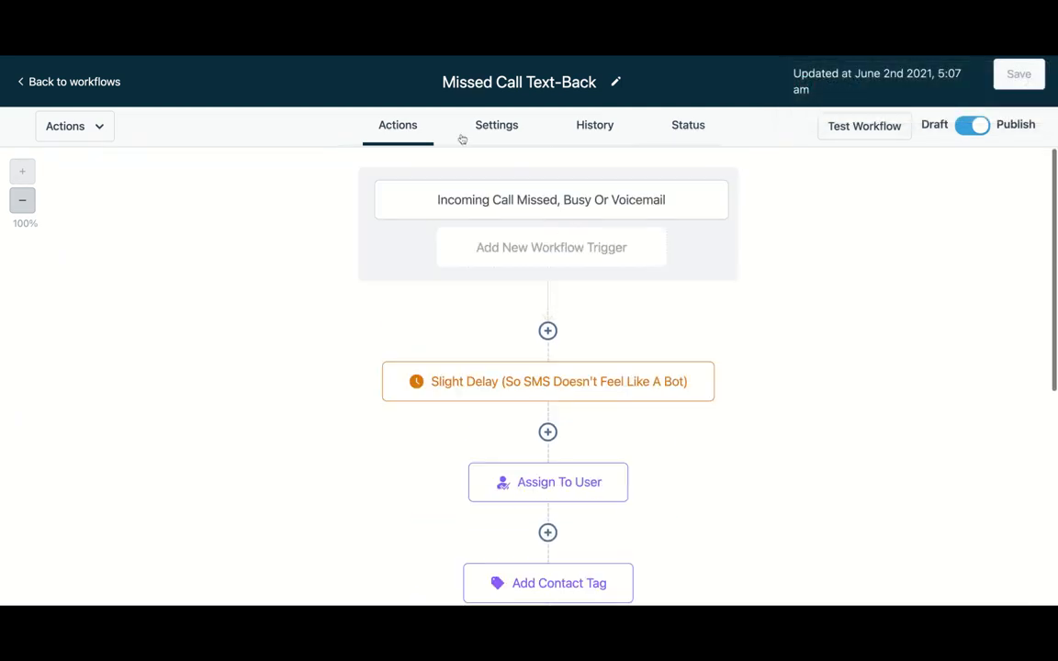
{"action": "left_click", "coordinate": [492, 131]}
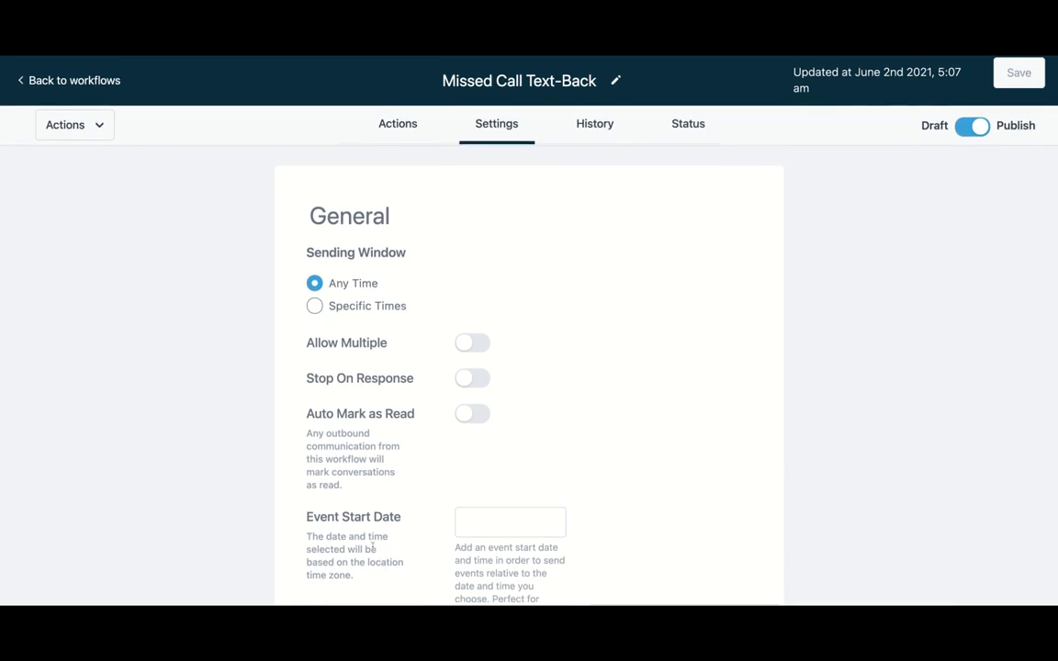
{"action": "left_click", "coordinate": [608, 130]}
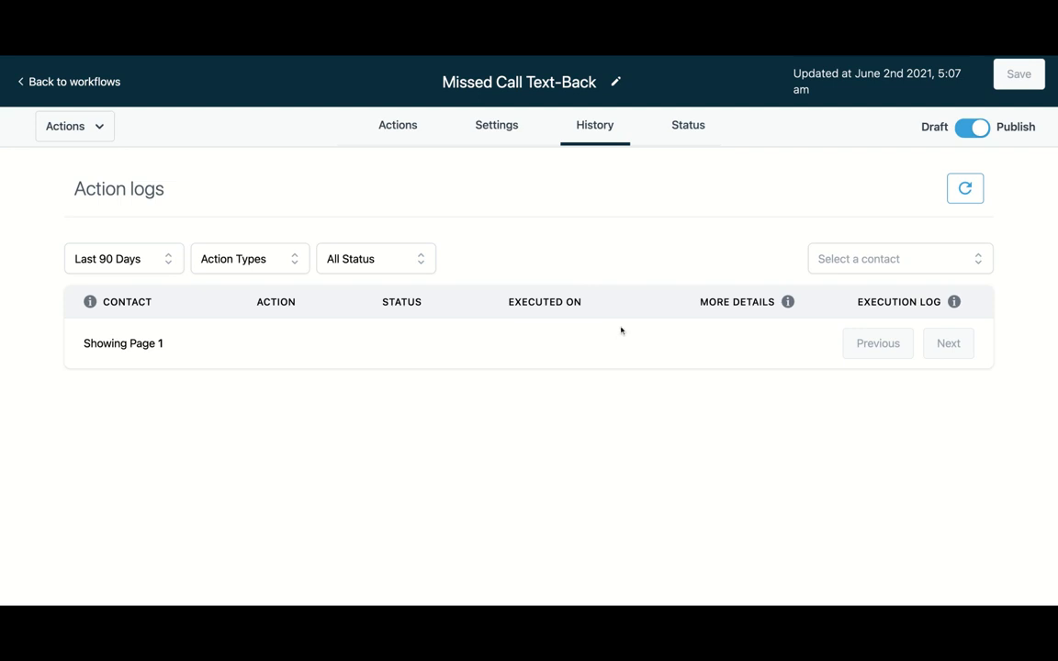
{"action": "left_click", "coordinate": [686, 126]}
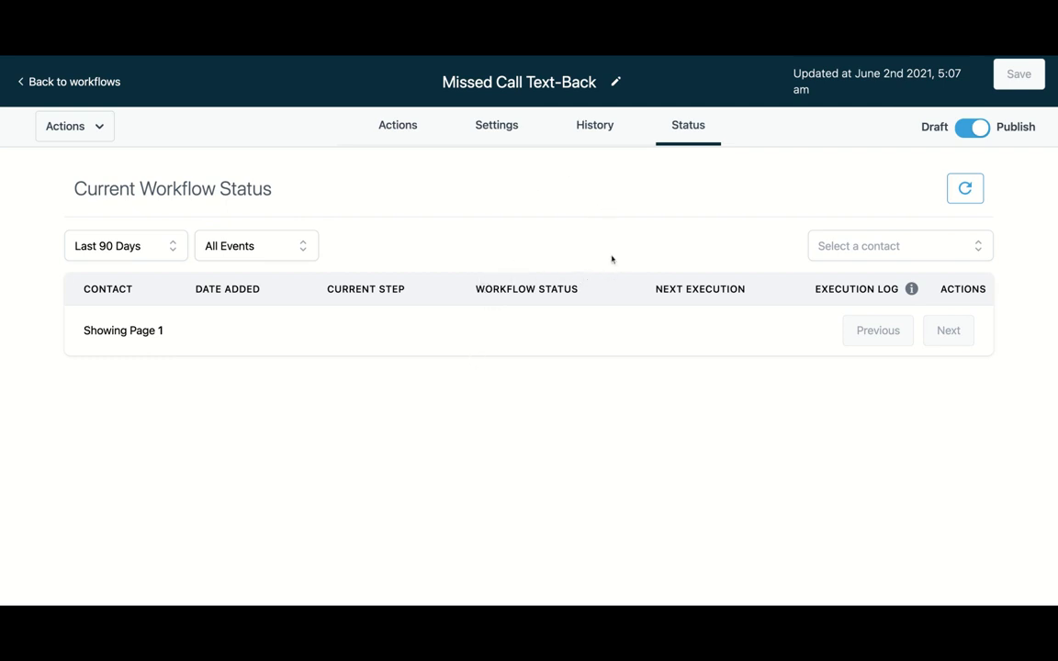
{"action": "left_click", "coordinate": [602, 131]}
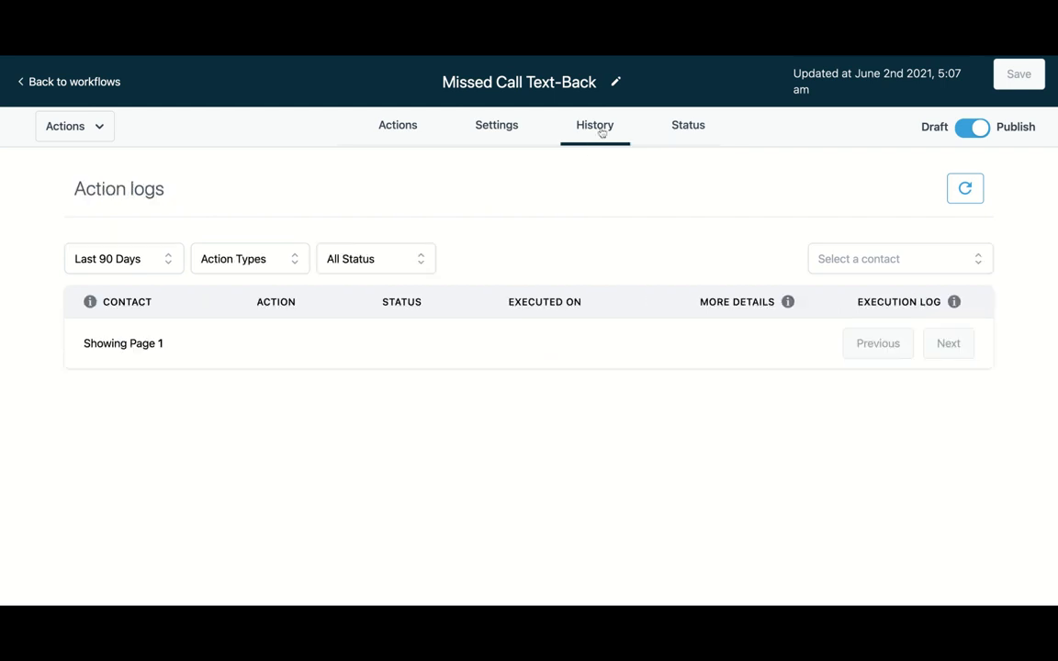
{"action": "left_click", "coordinate": [677, 131]}
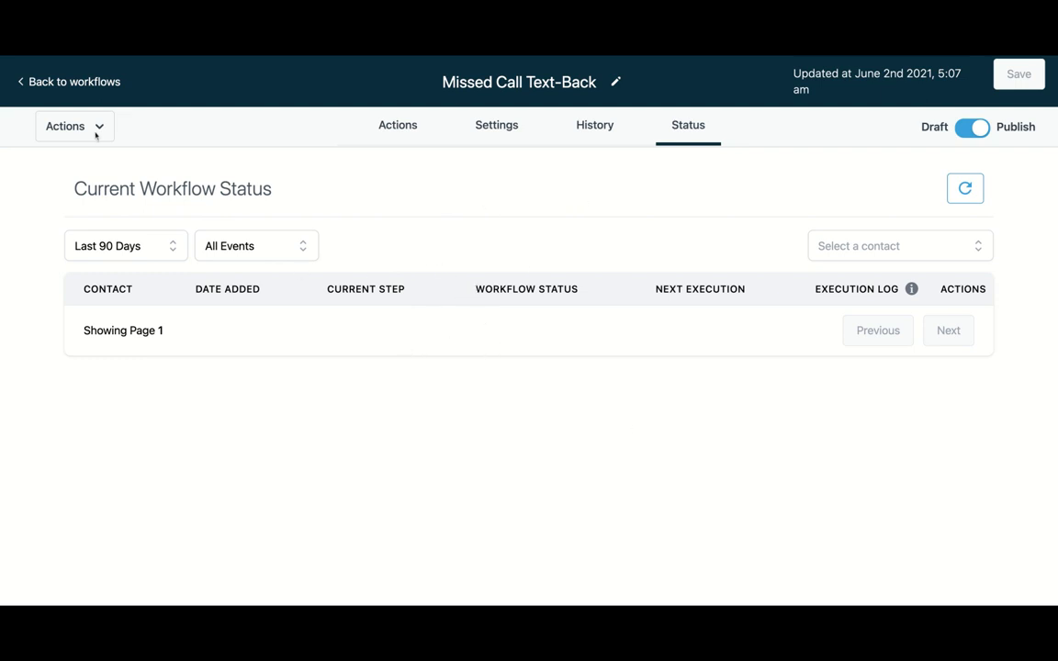
- Return to the workflows list and open the actions menu of the Missed Call Text-Back workflow
{"action": "left_click", "coordinate": [30, 82]}
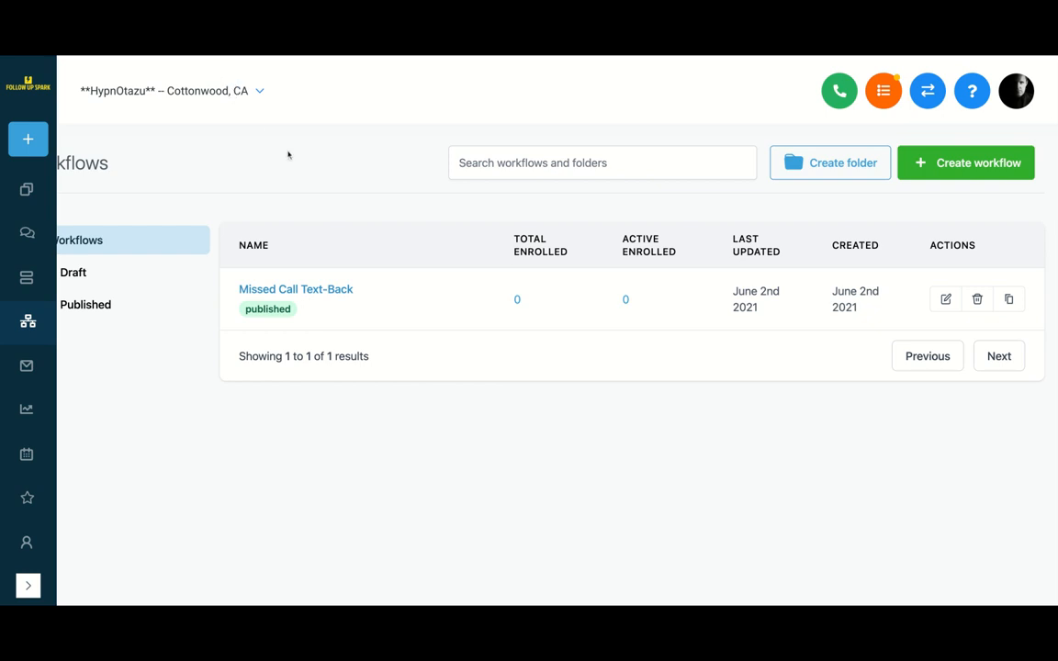
{"action": "mouse_move", "coordinate": [312, 286]}
{"action": "left_click", "coordinate": [464, 298]}
{"action": "left_click", "coordinate": [465, 299]}
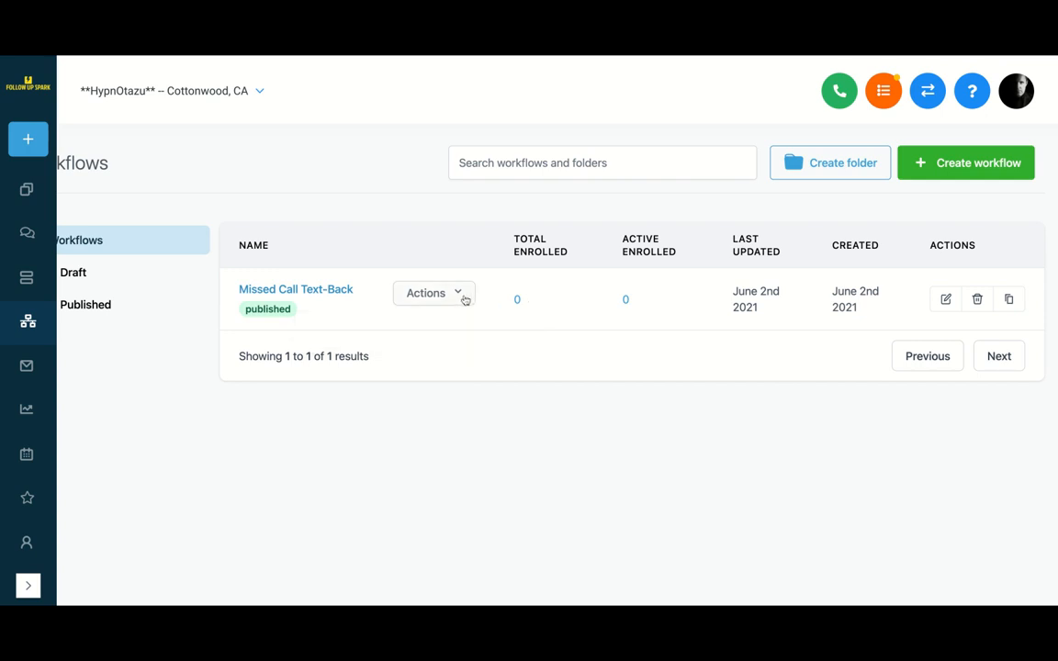